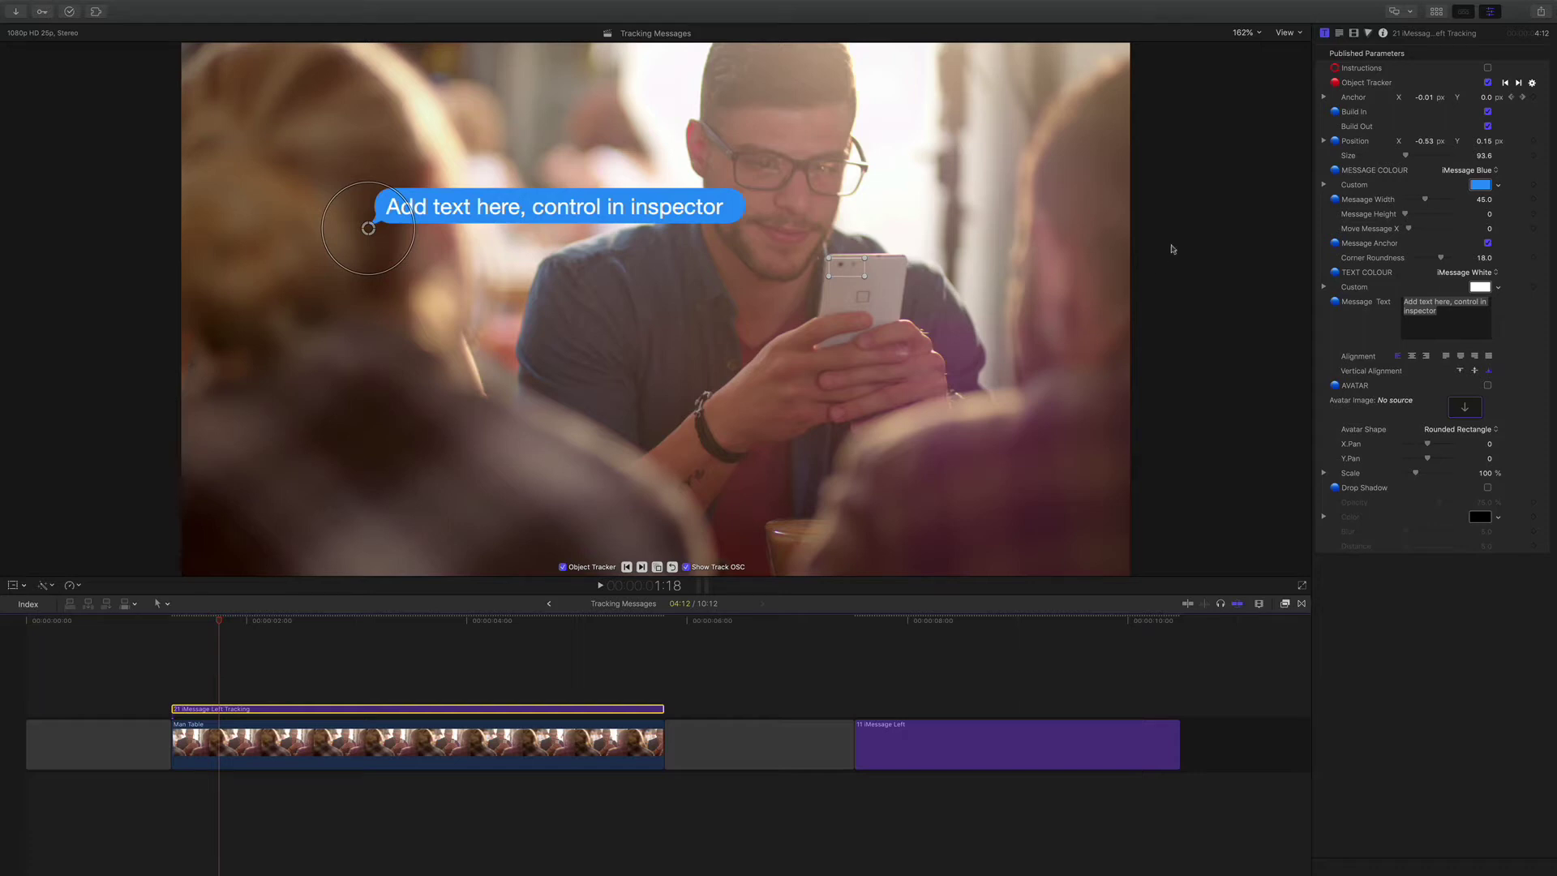
# - Check the template's instructions, then play the clip to preview the tracking
pyautogui.click(1488, 69)
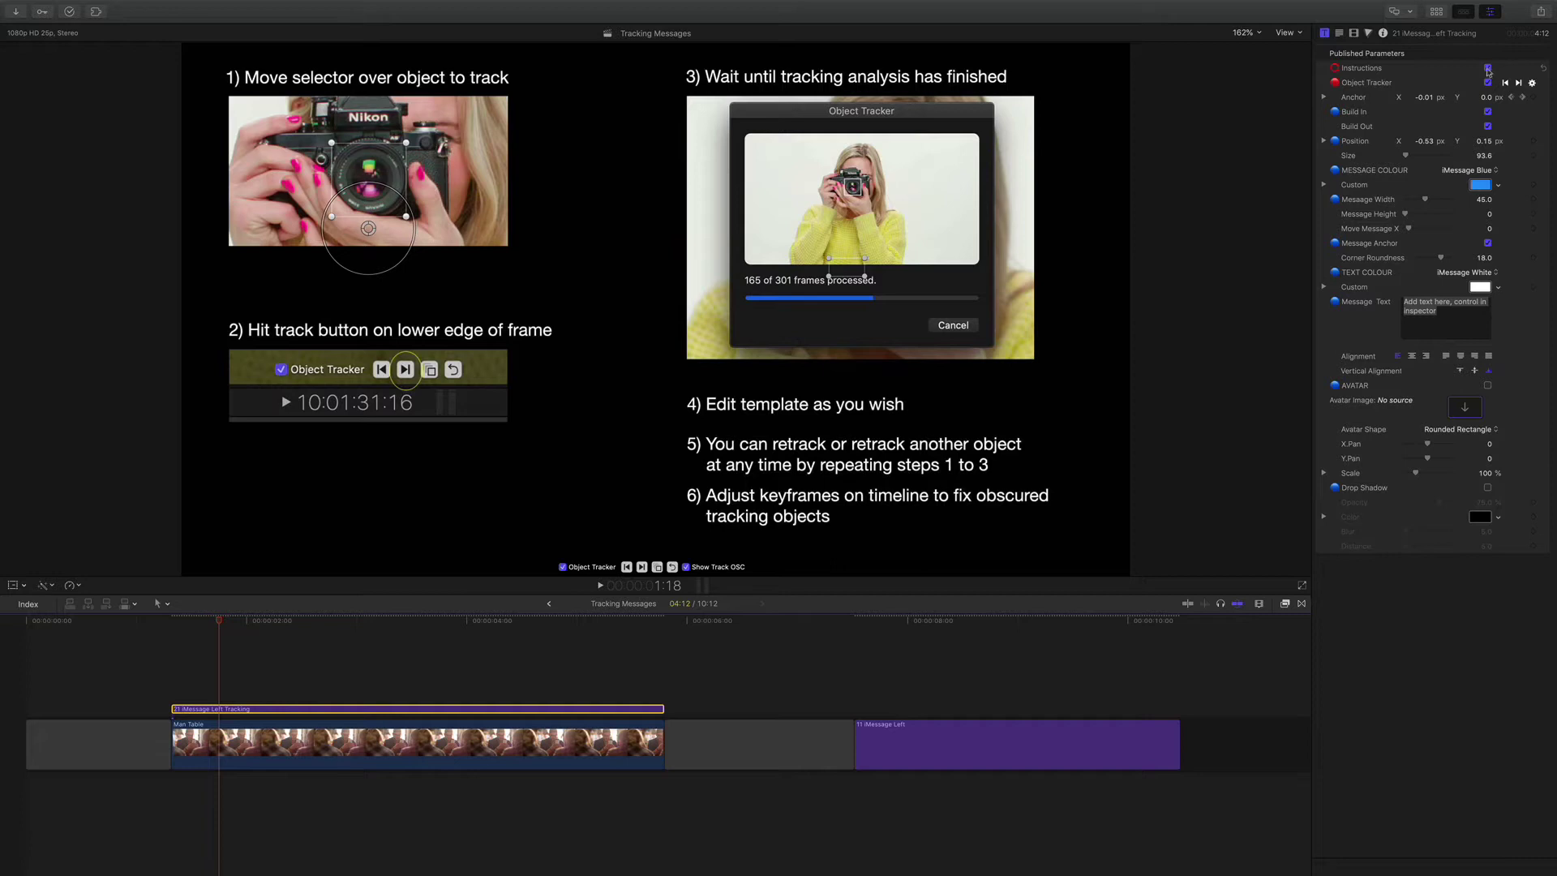
pyautogui.click(1488, 69)
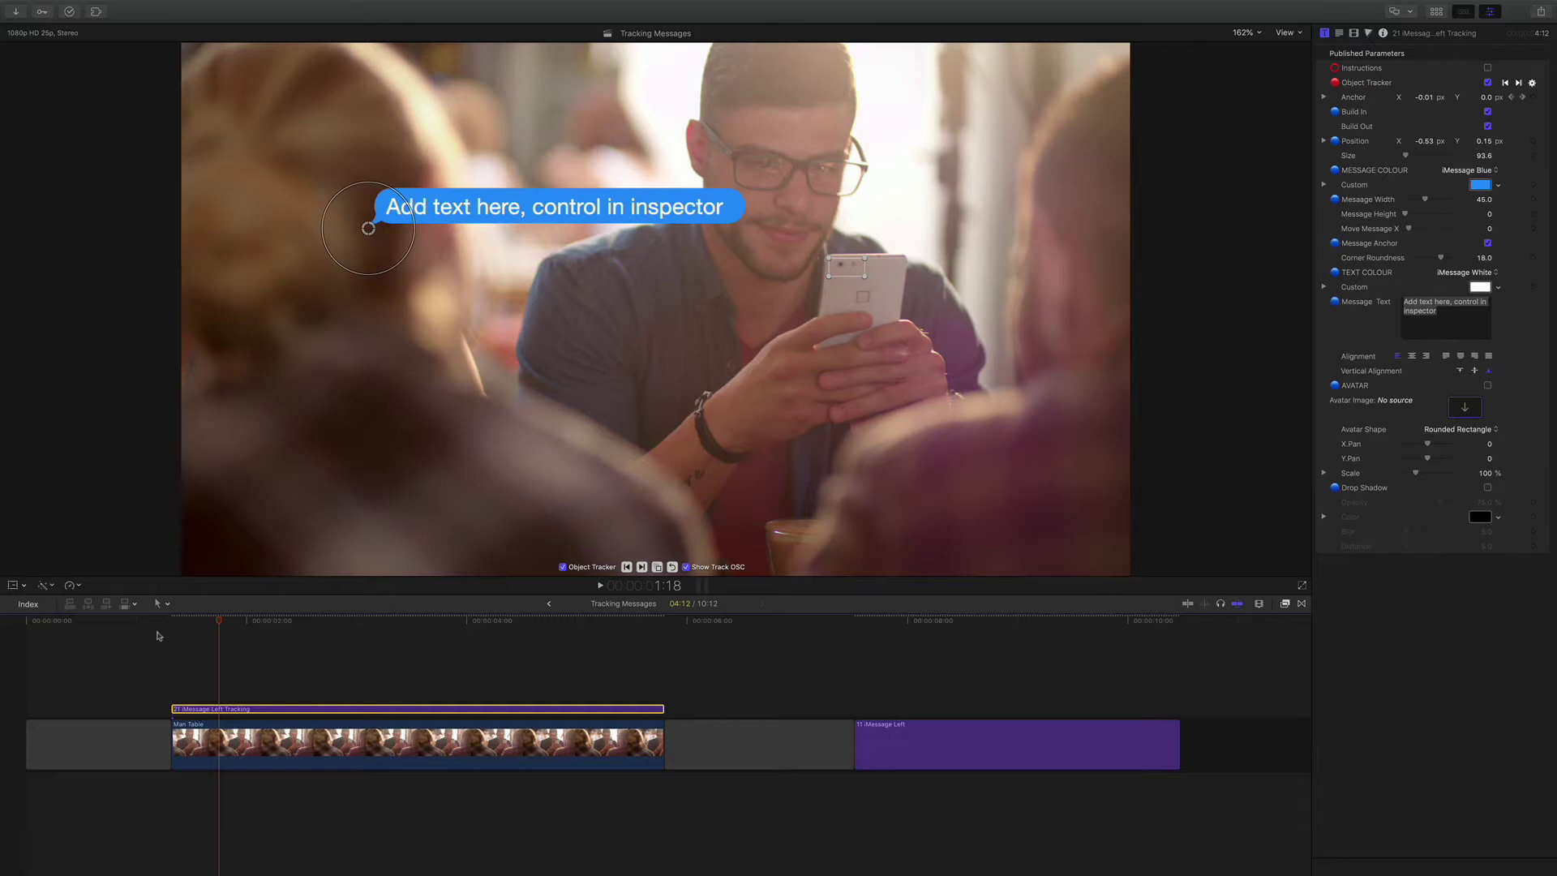
pyautogui.press('space')
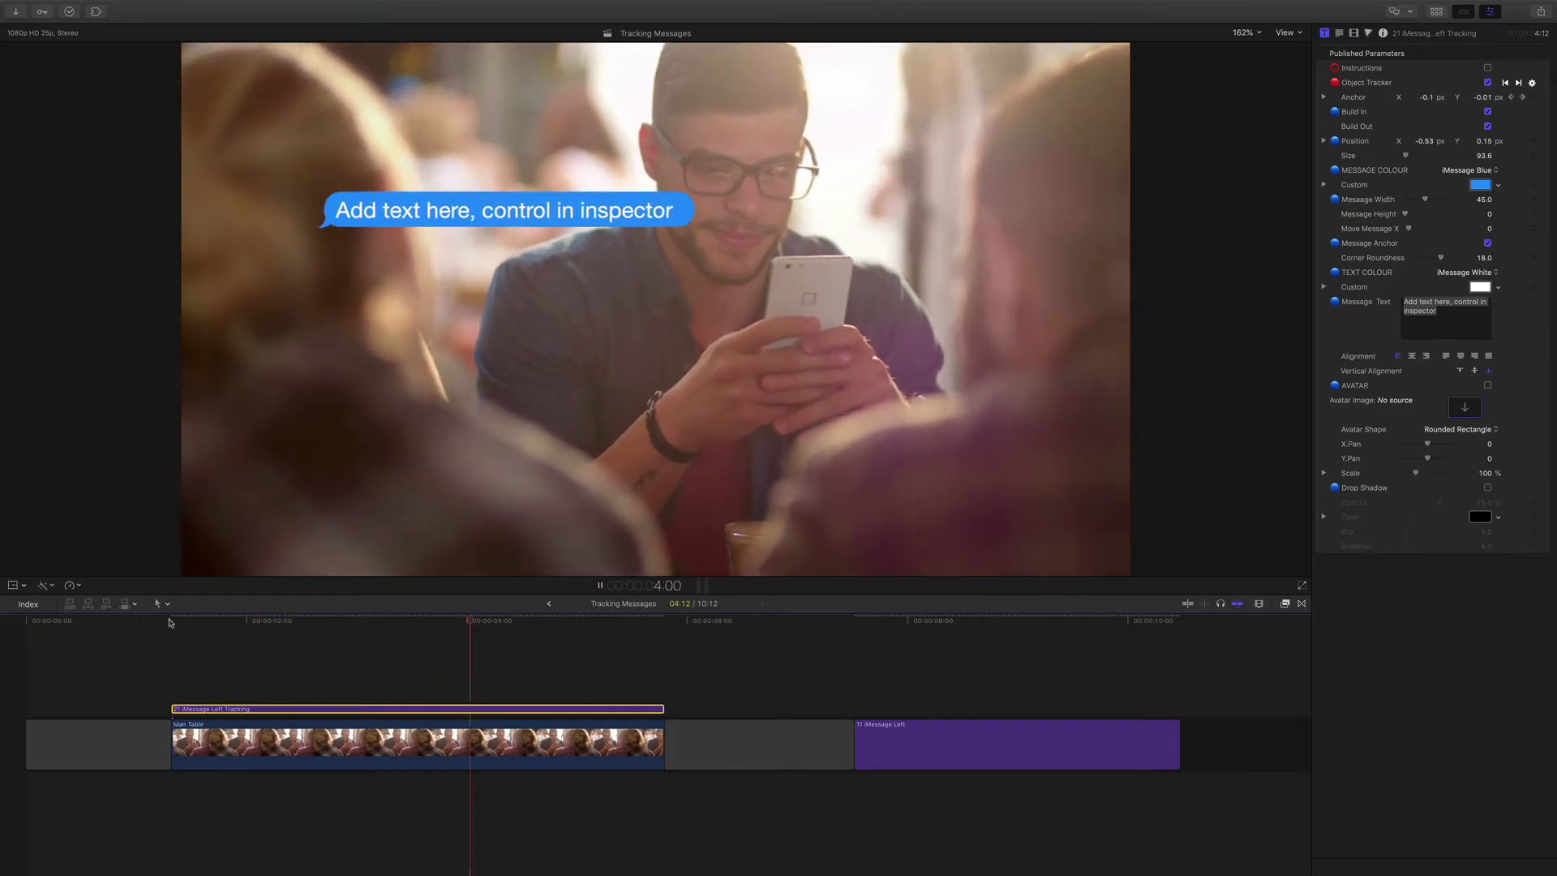
pyautogui.press('space')
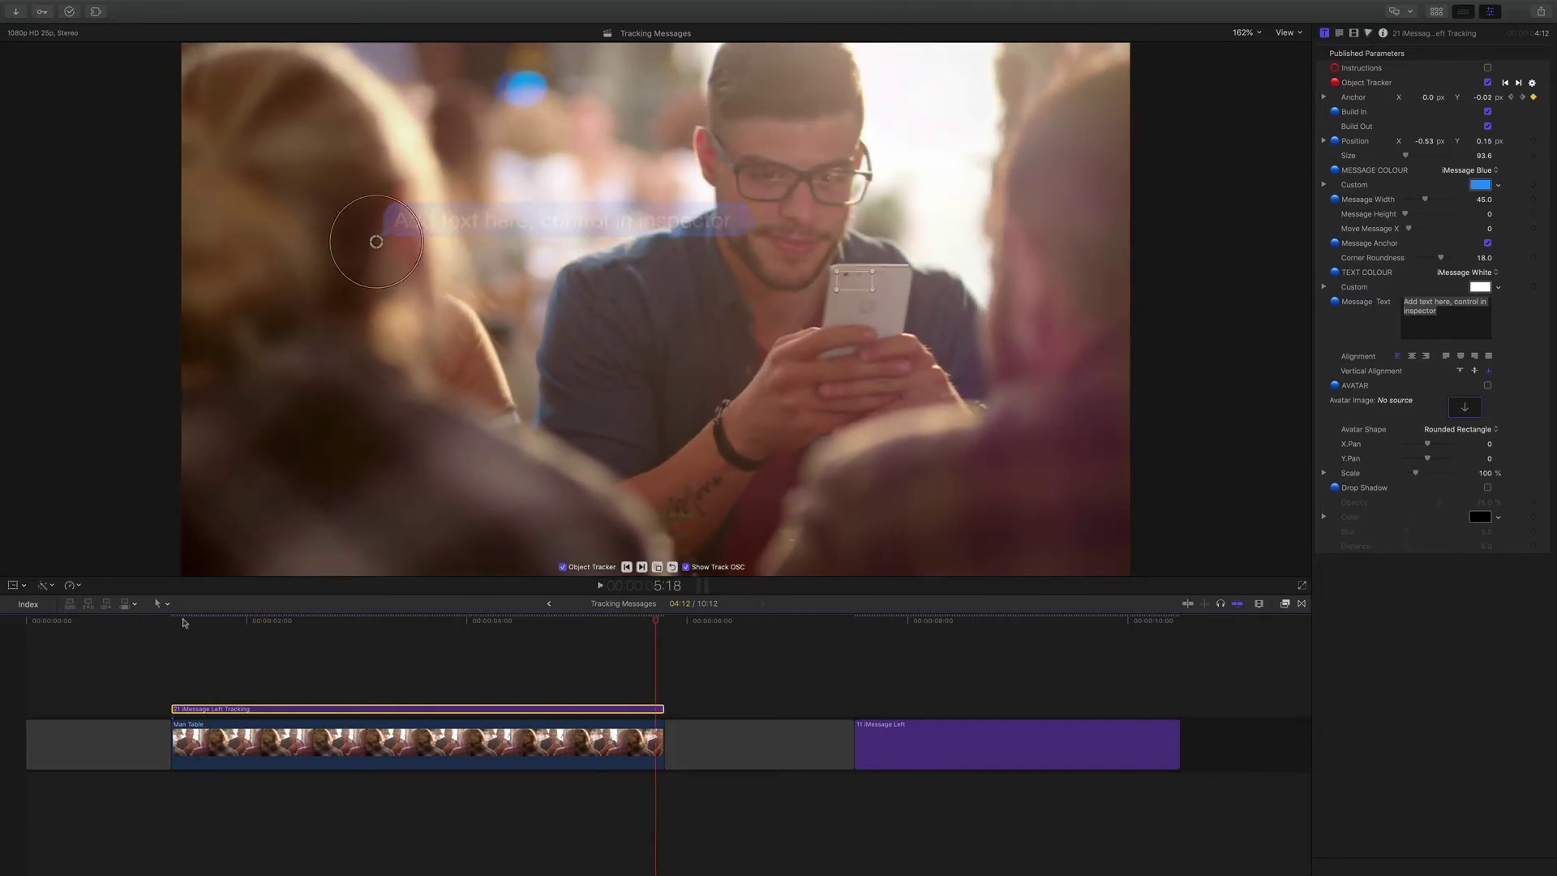
# - At the frame near 1:16, move the bubble left and down and select the placeholder message text
pyautogui.click(207, 623)
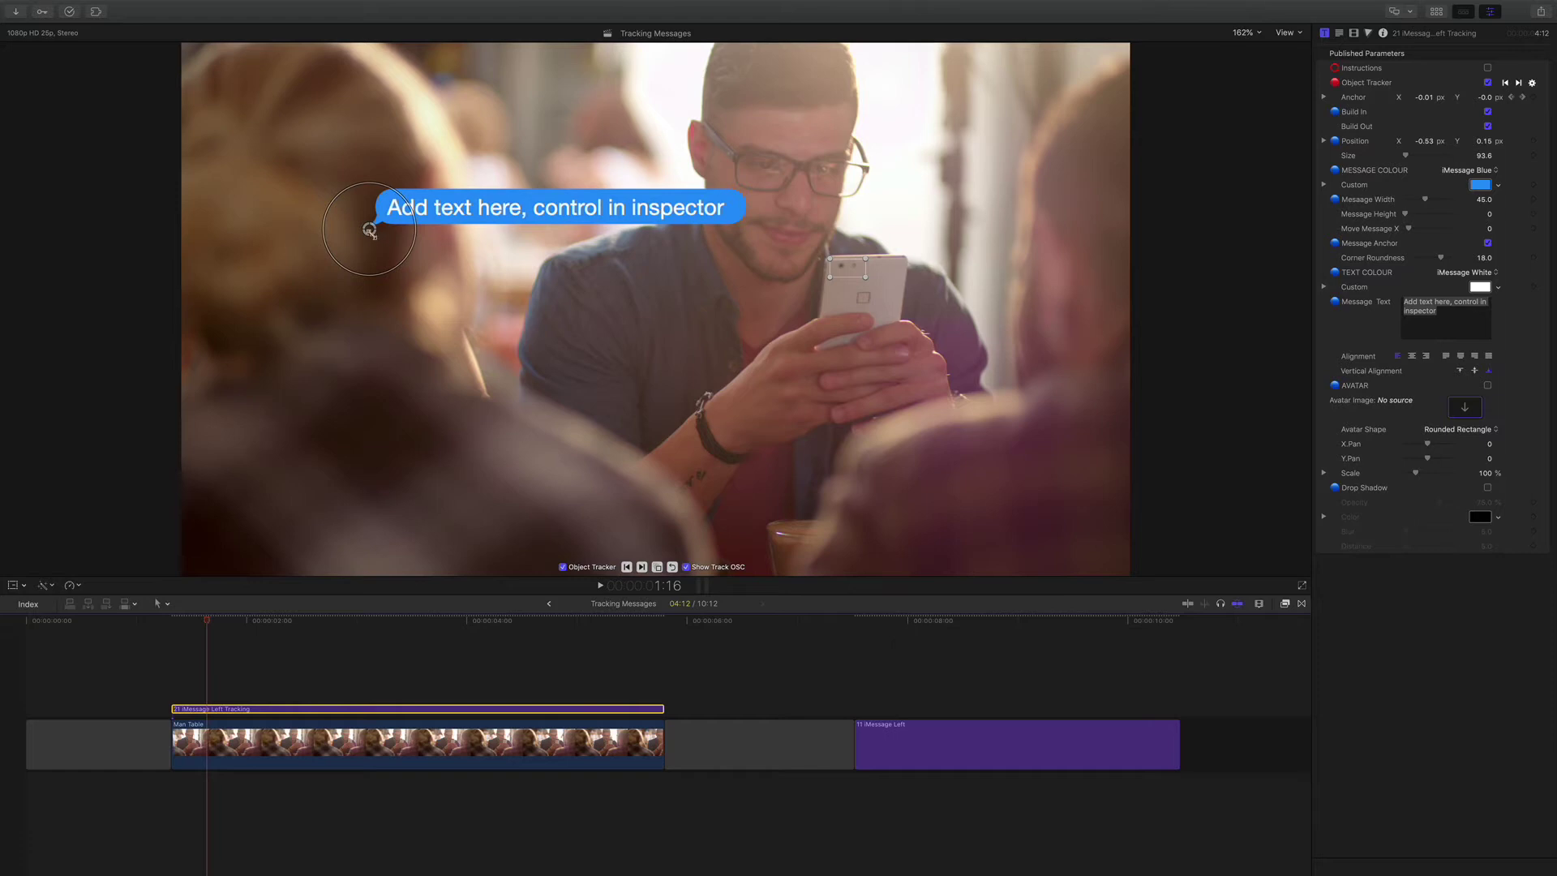
pyautogui.moveTo(369, 229)
pyautogui.mouseDown()
pyautogui.moveTo(322, 282)
pyautogui.moveTo(365, 203)
pyautogui.moveTo(364, 236)
pyautogui.moveTo(404, 276)
pyautogui.moveTo(356, 249)
pyautogui.mouseUp()
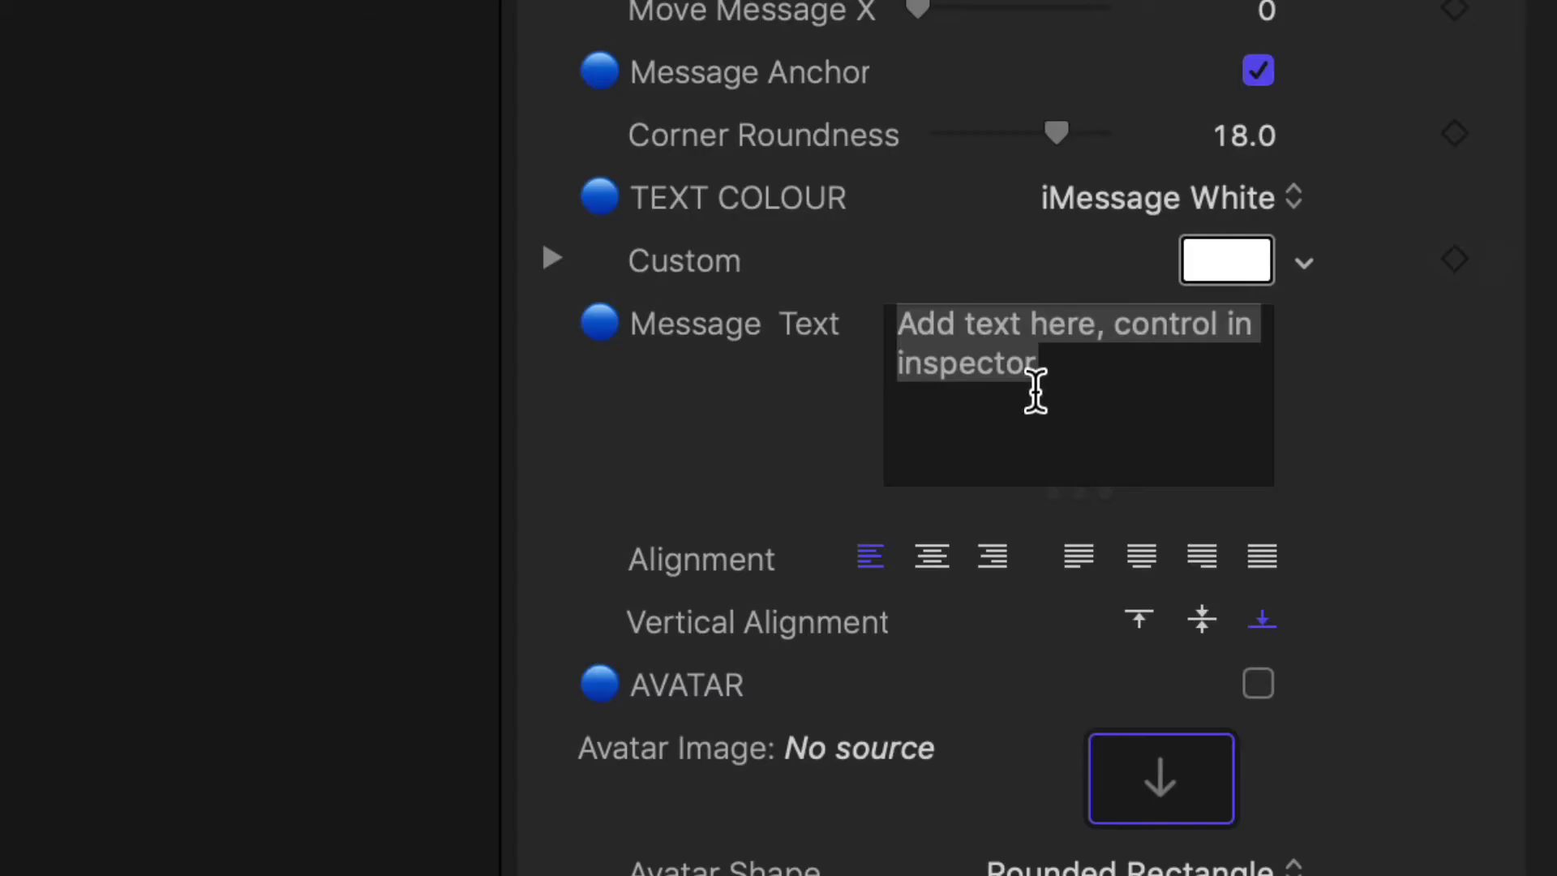
pyautogui.moveTo(1434, 316); pyautogui.dragTo(1391, 298)
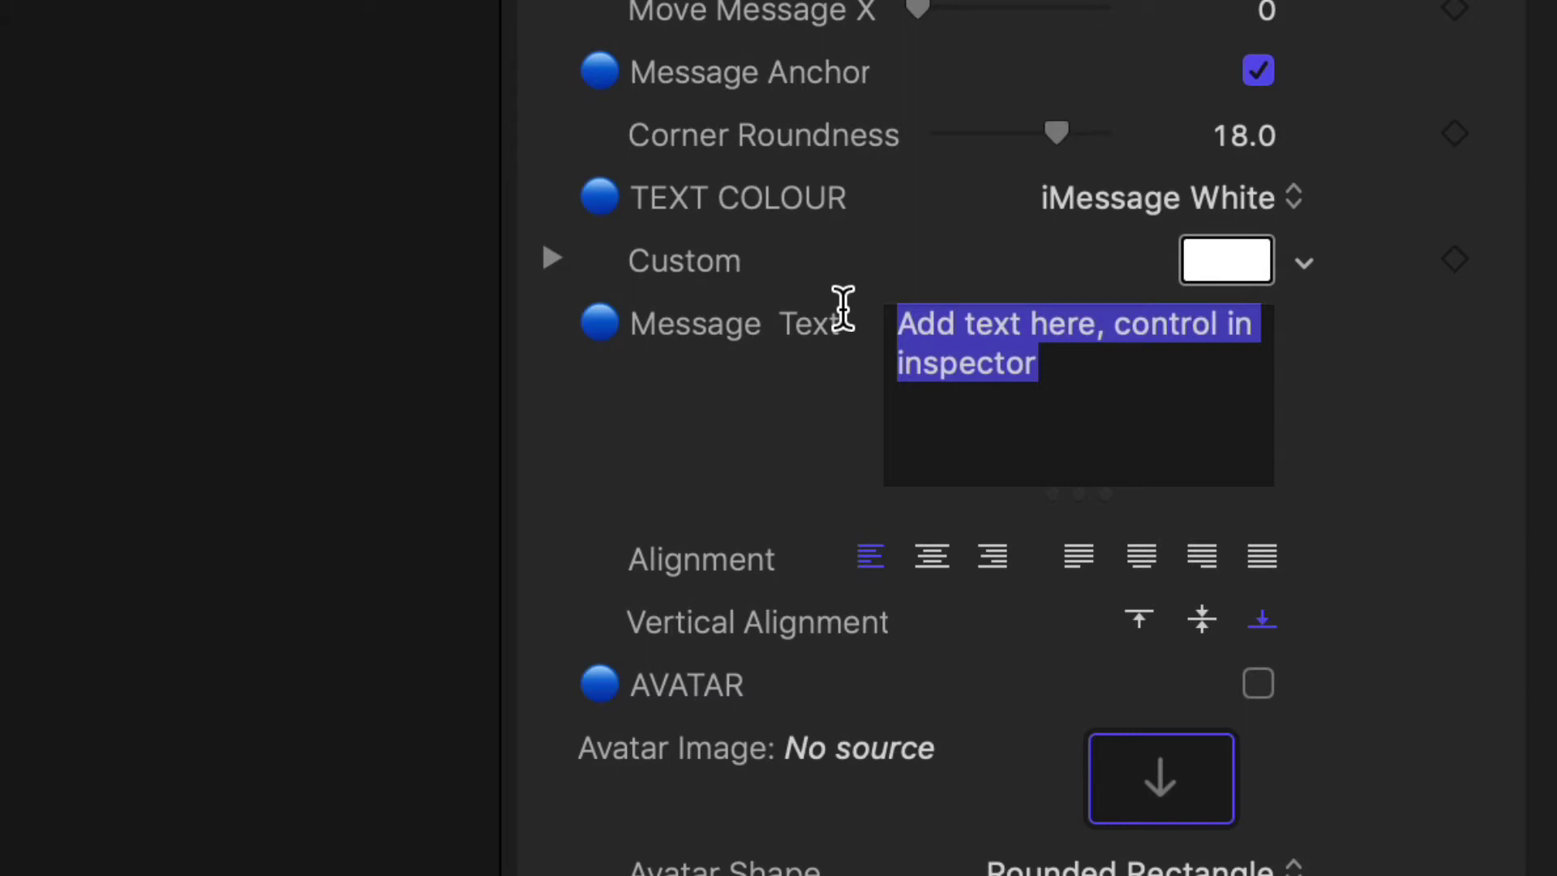
# - Change the message to 'Hello!', enlarge the bubble to Size 93.9, and colour it SMS Green
pyautogui.write('Hello!')
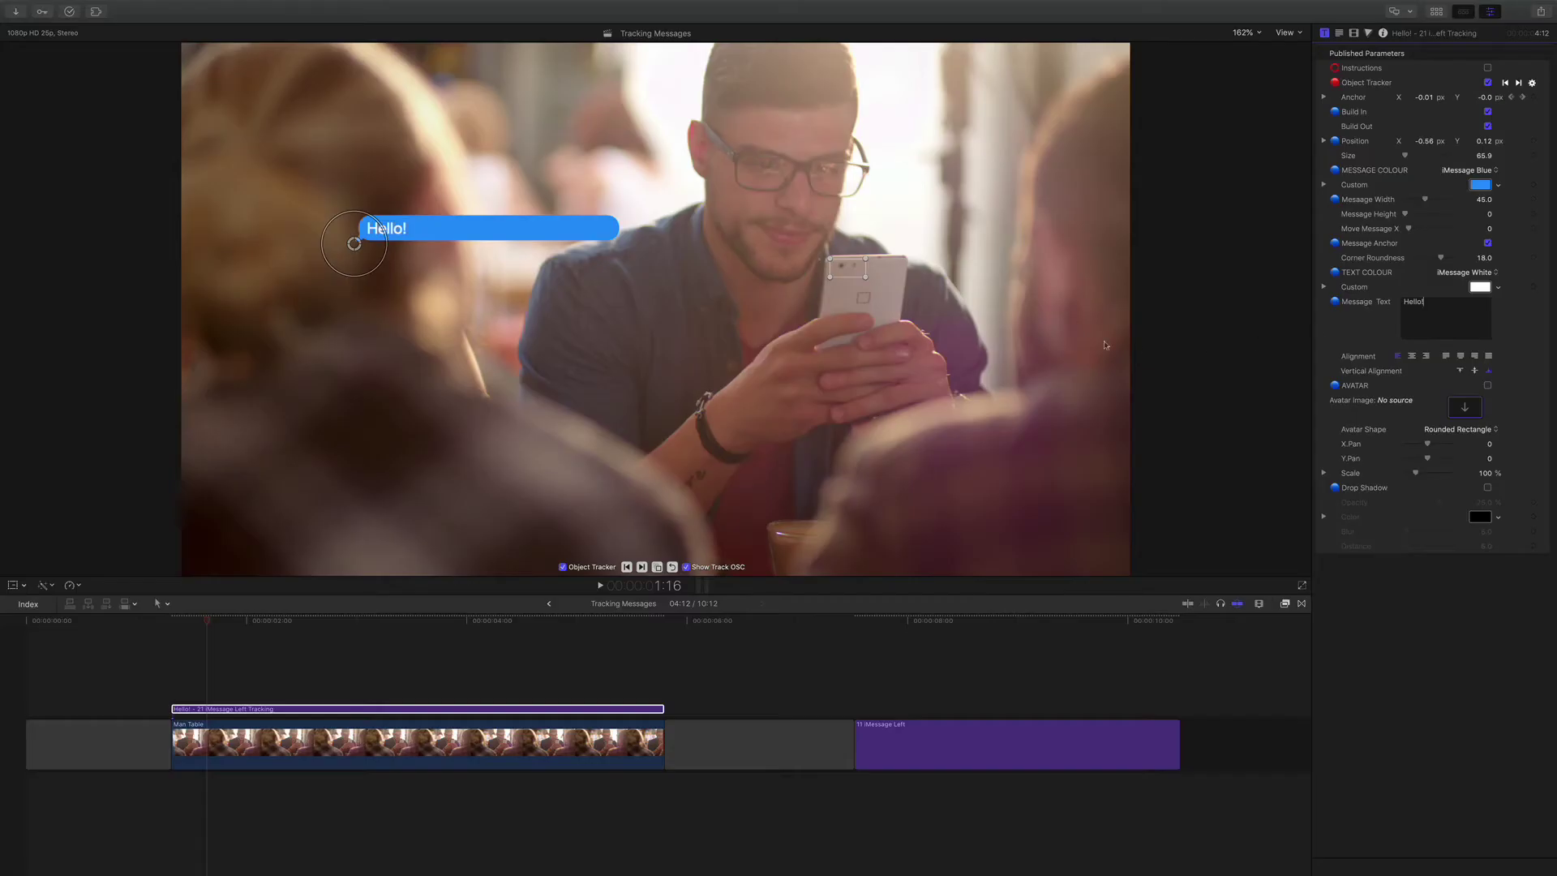
pyautogui.moveTo(372, 269); pyautogui.dragTo(385, 278)
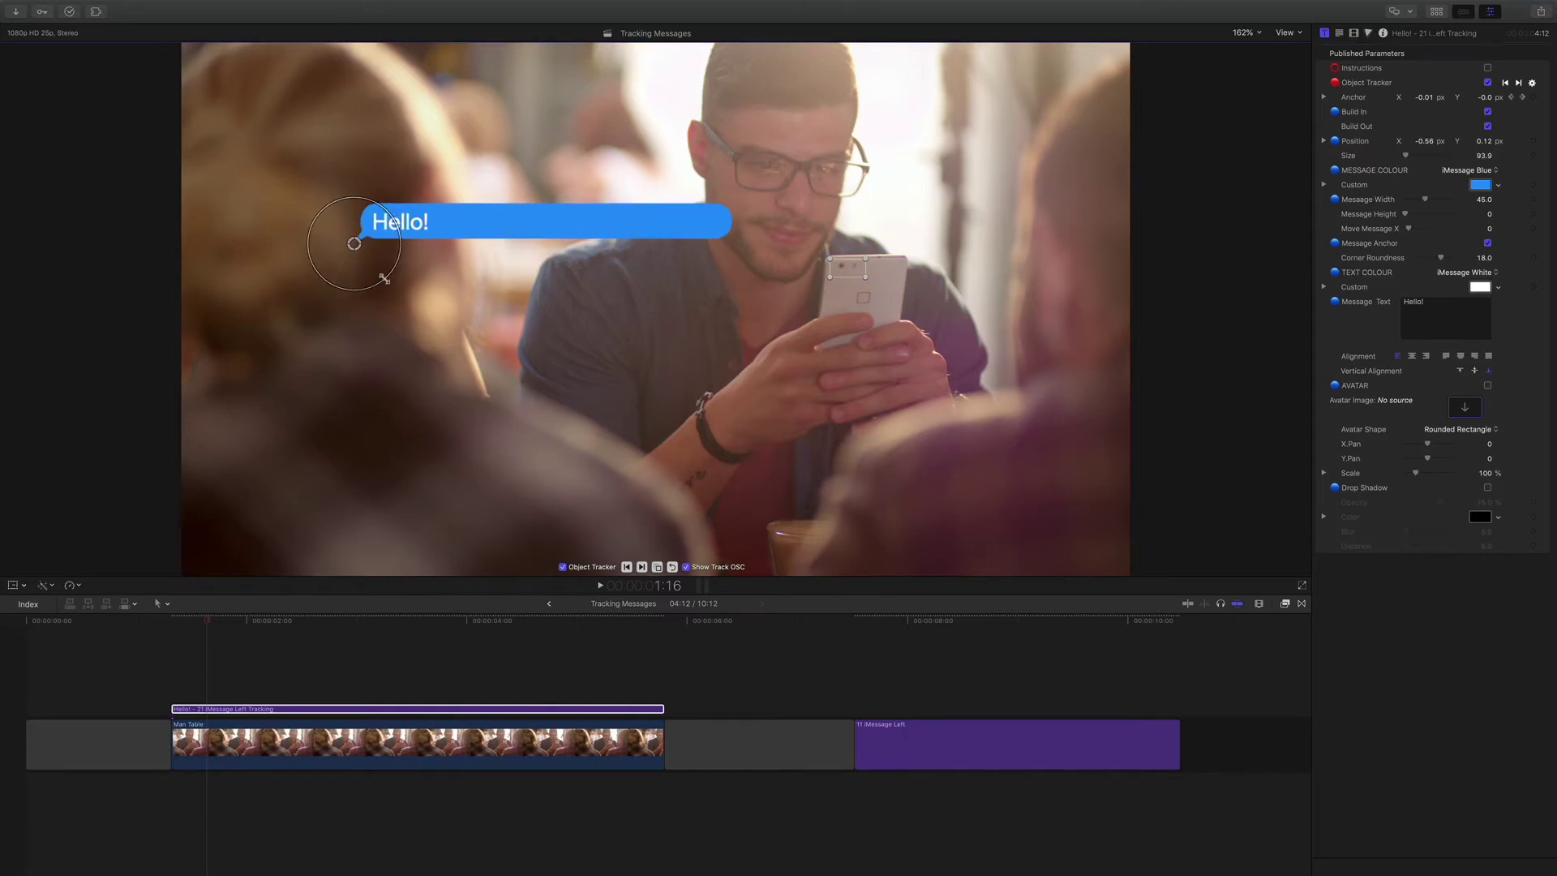
pyautogui.click(1465, 172)
pyautogui.click(1466, 180)
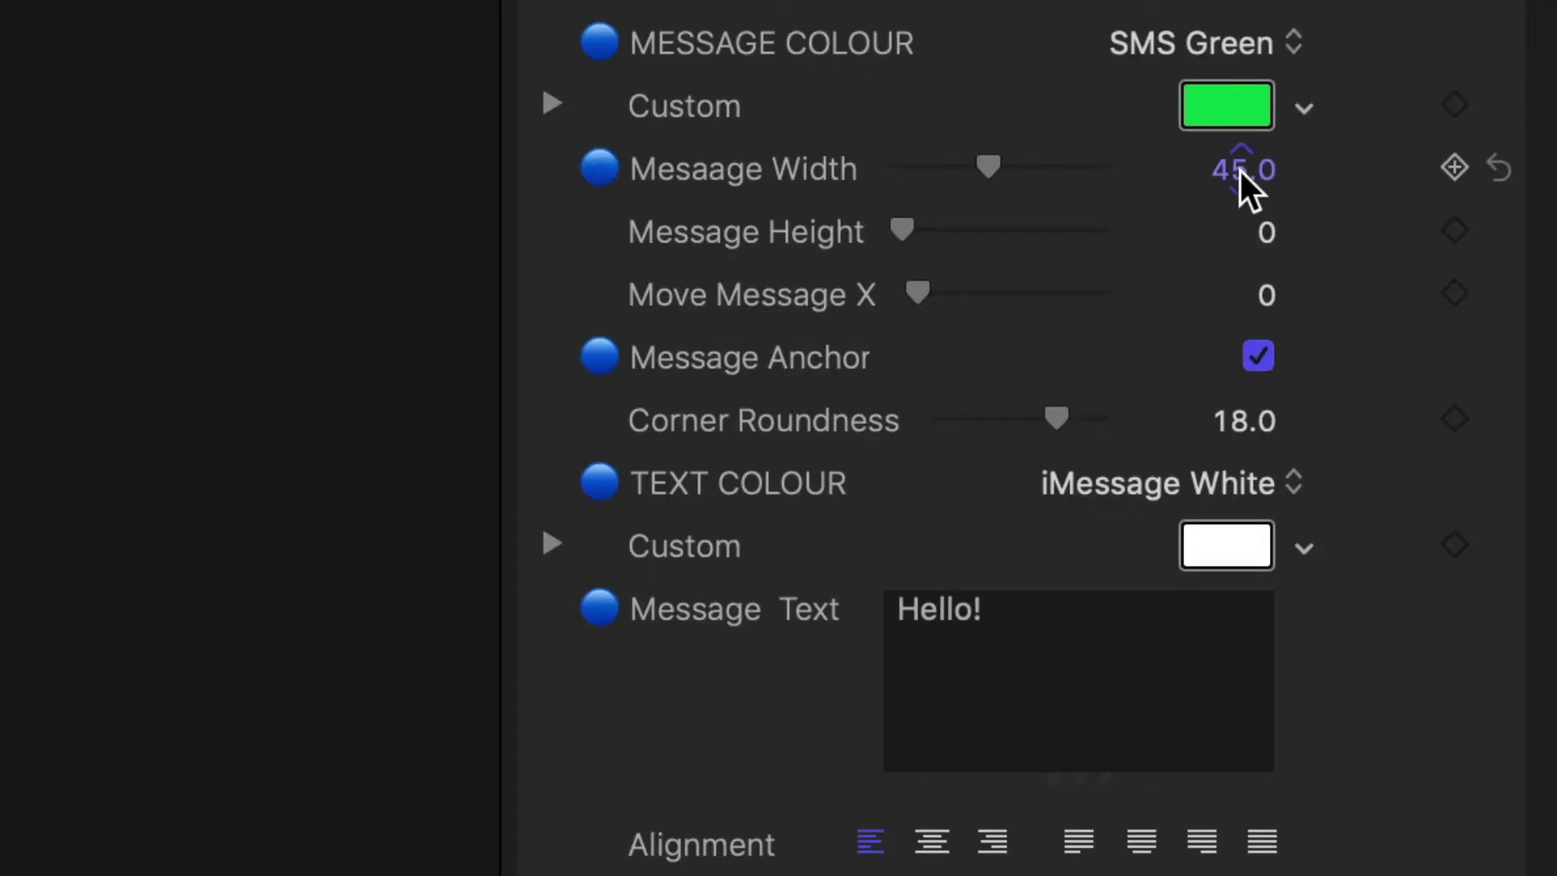
# - Set Message Width to 4.0, enlarge to Size 139.1, move it up-right, and set Message Height to 11.0
pyautogui.moveTo(1238, 170)
pyautogui.mouseDown()
pyautogui.moveTo(1190, 170)
pyautogui.moveTo(1265, 170)
pyautogui.moveTo(1249, 170)
pyautogui.mouseUp()
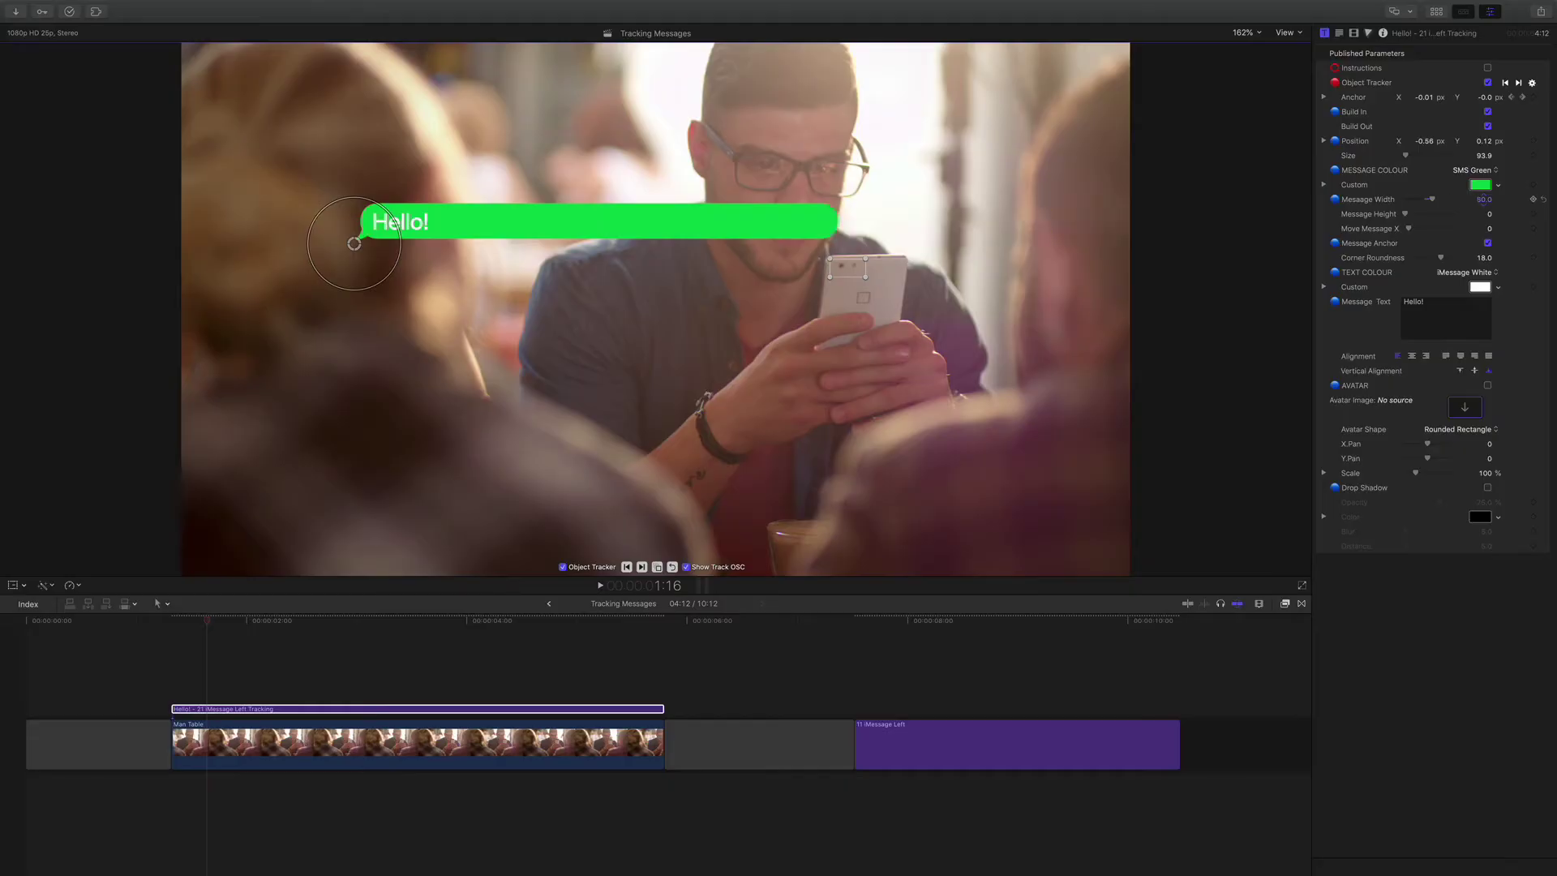
pyautogui.moveTo(1483, 199); pyautogui.dragTo(1423, 198)
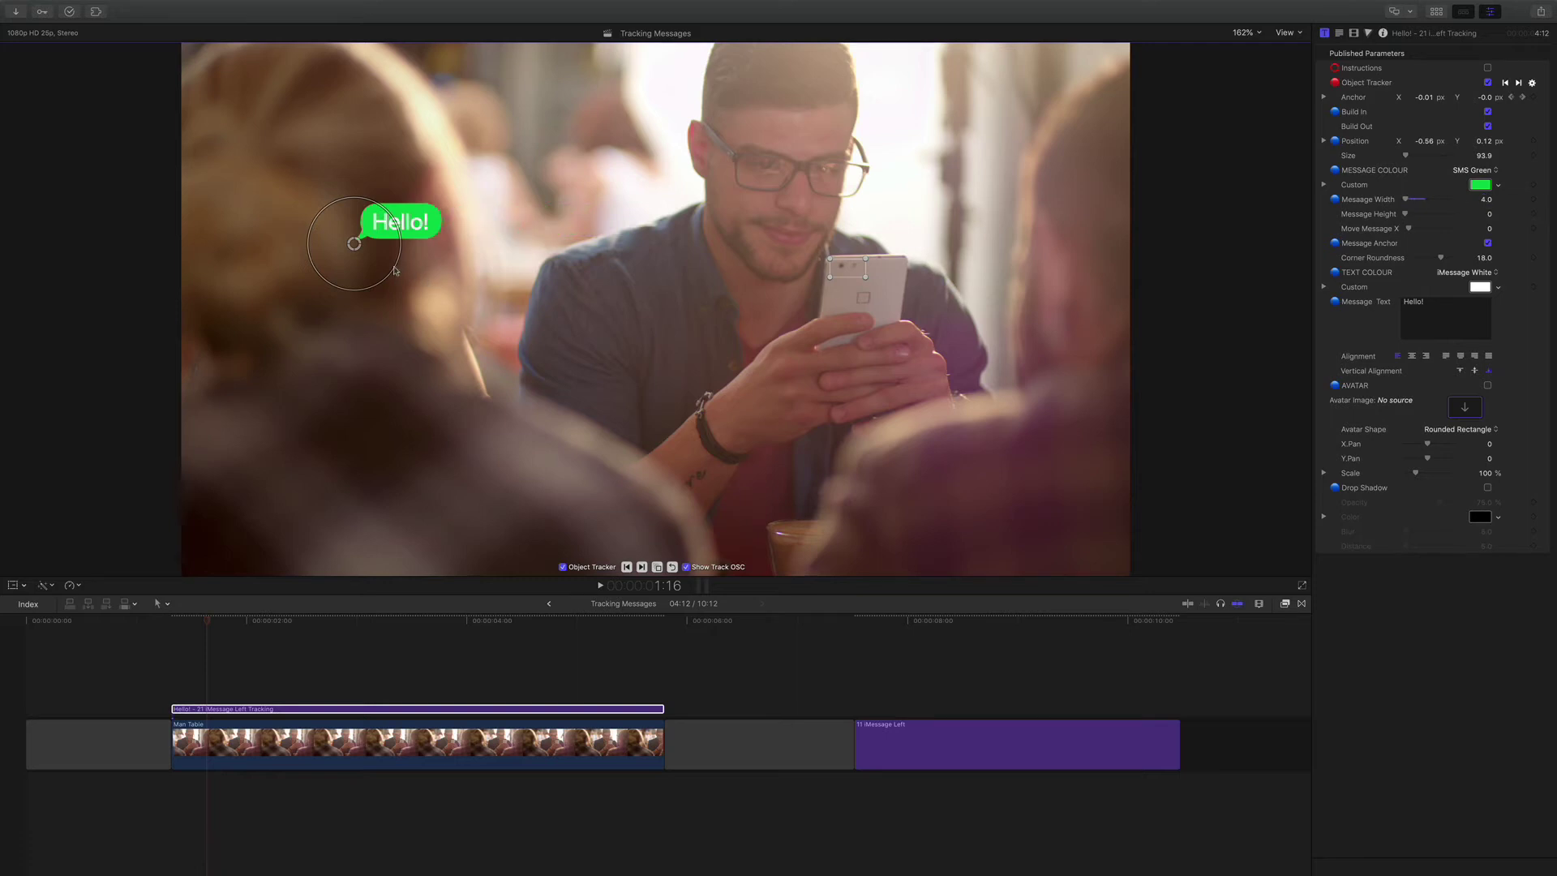
pyautogui.moveTo(390, 272); pyautogui.dragTo(407, 287)
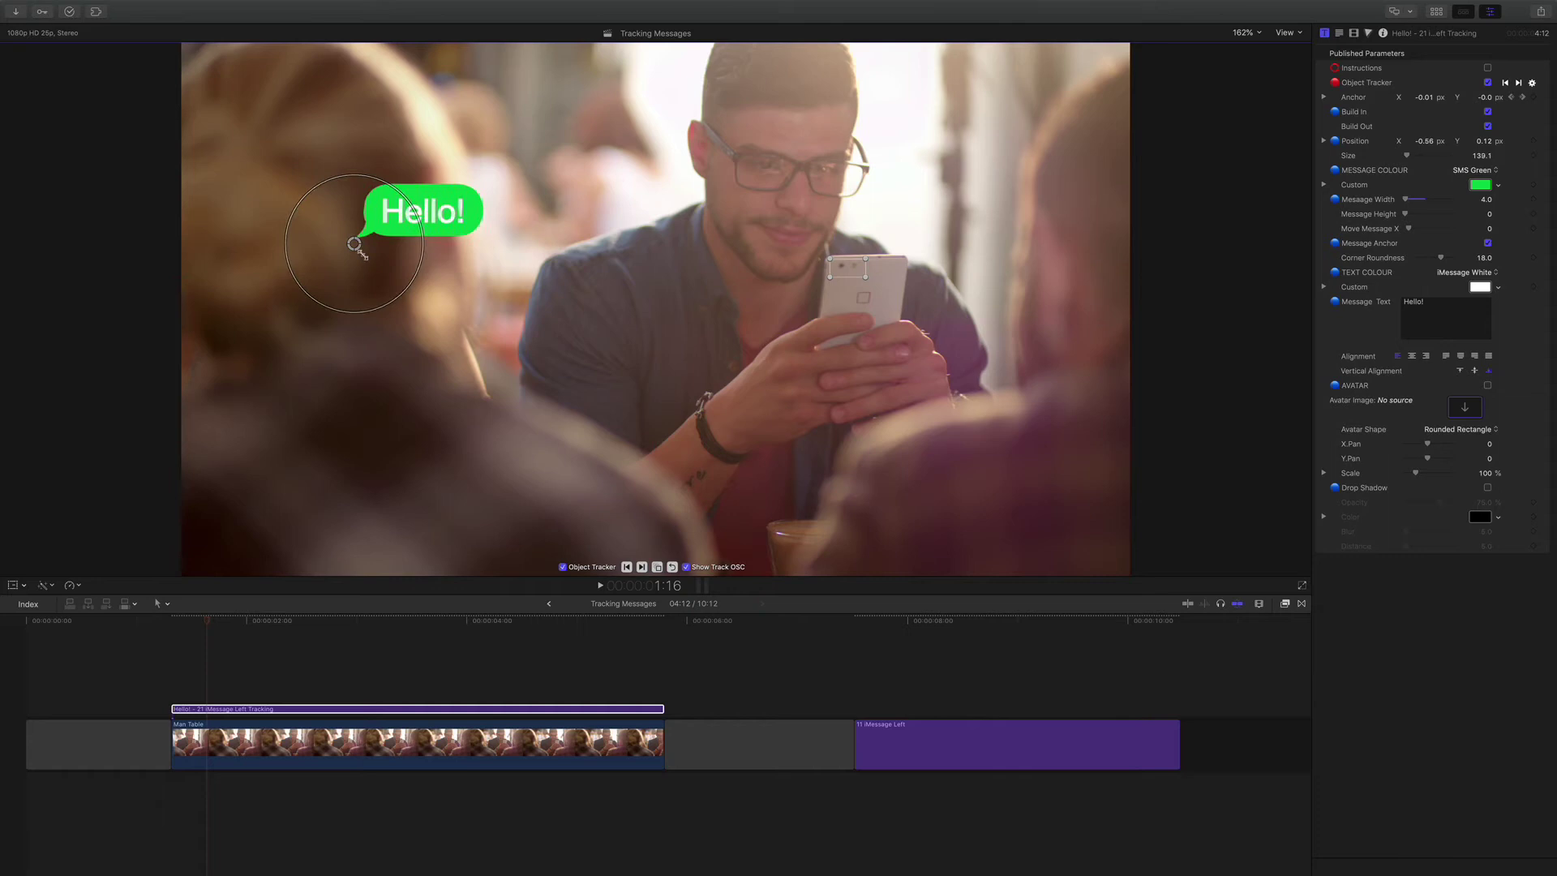
pyautogui.moveTo(353, 243); pyautogui.dragTo(463, 226)
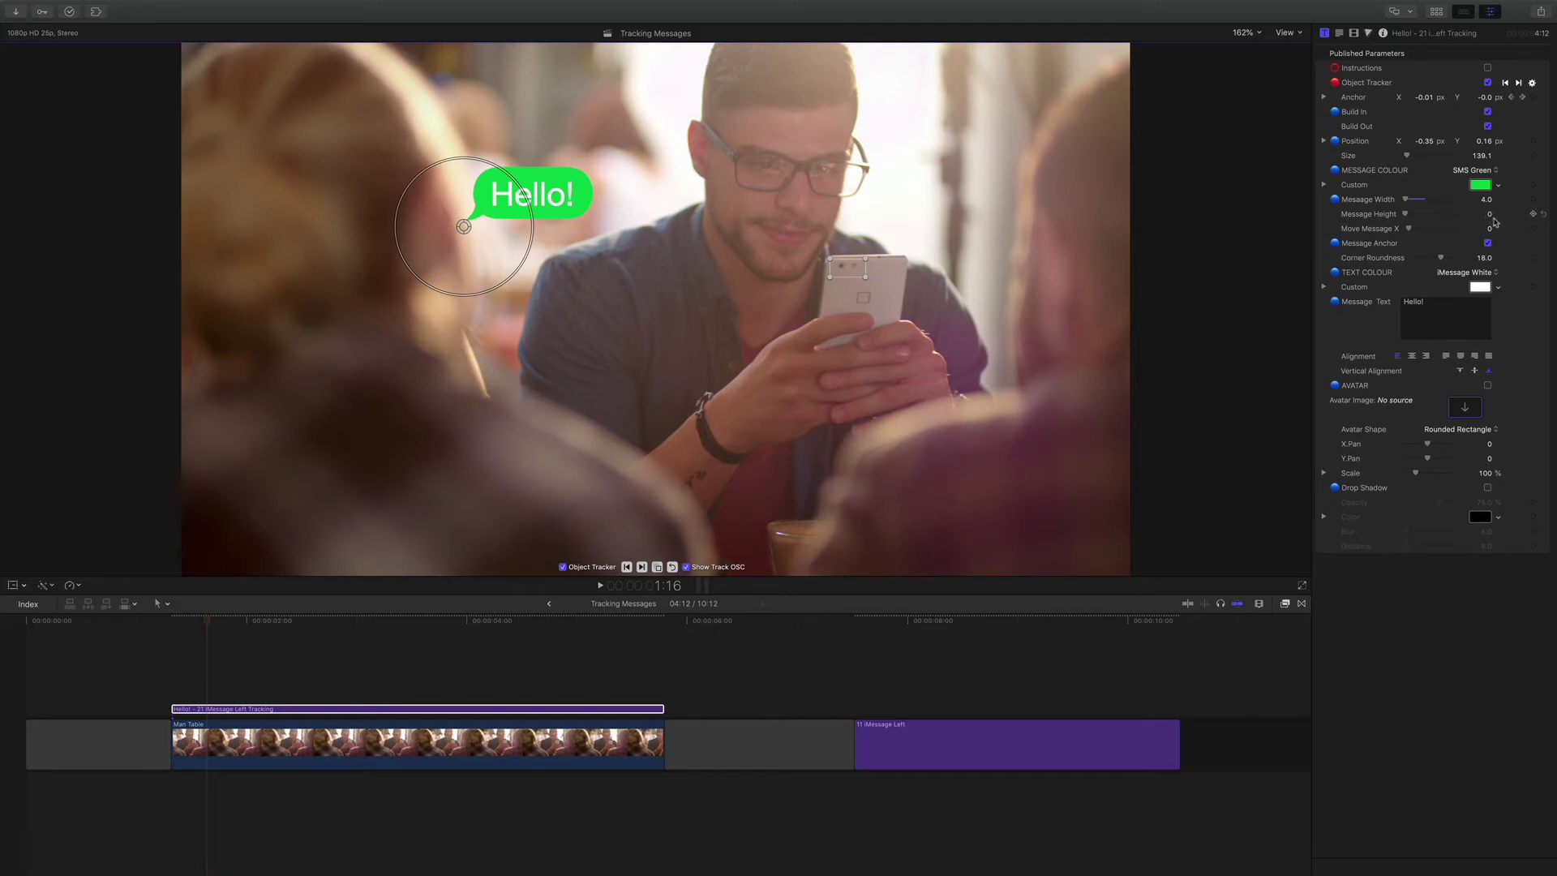
pyautogui.moveTo(1489, 217); pyautogui.dragTo(1496, 205)
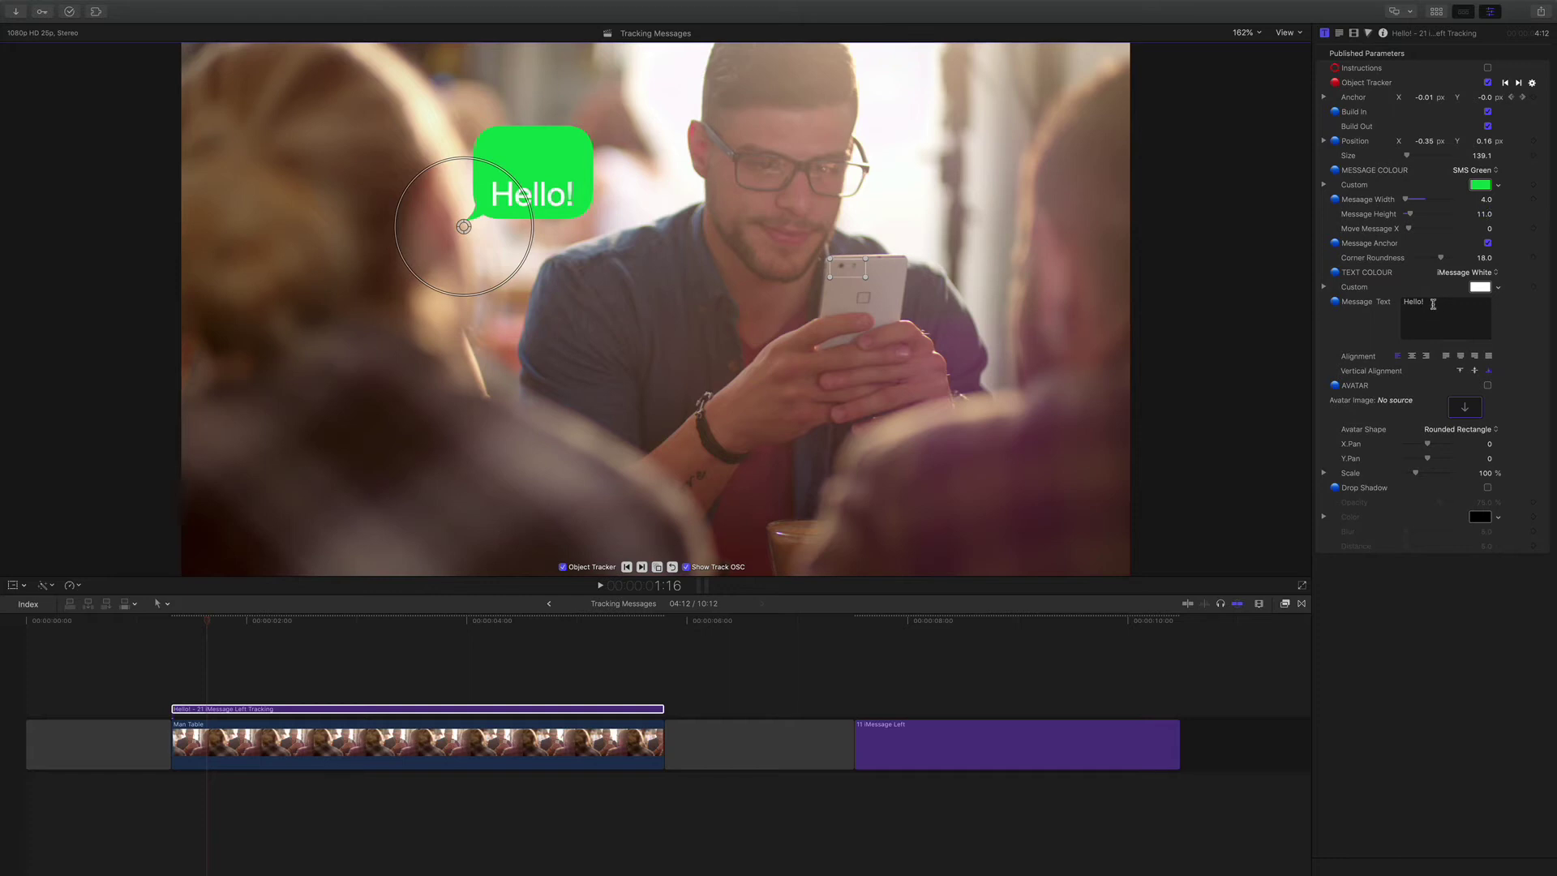
# - Make the message 'Hello World' on two lines, set Message Height 7.76, and turn off Message Anchor
pyautogui.click(1433, 304)
pyautogui.press('Return')
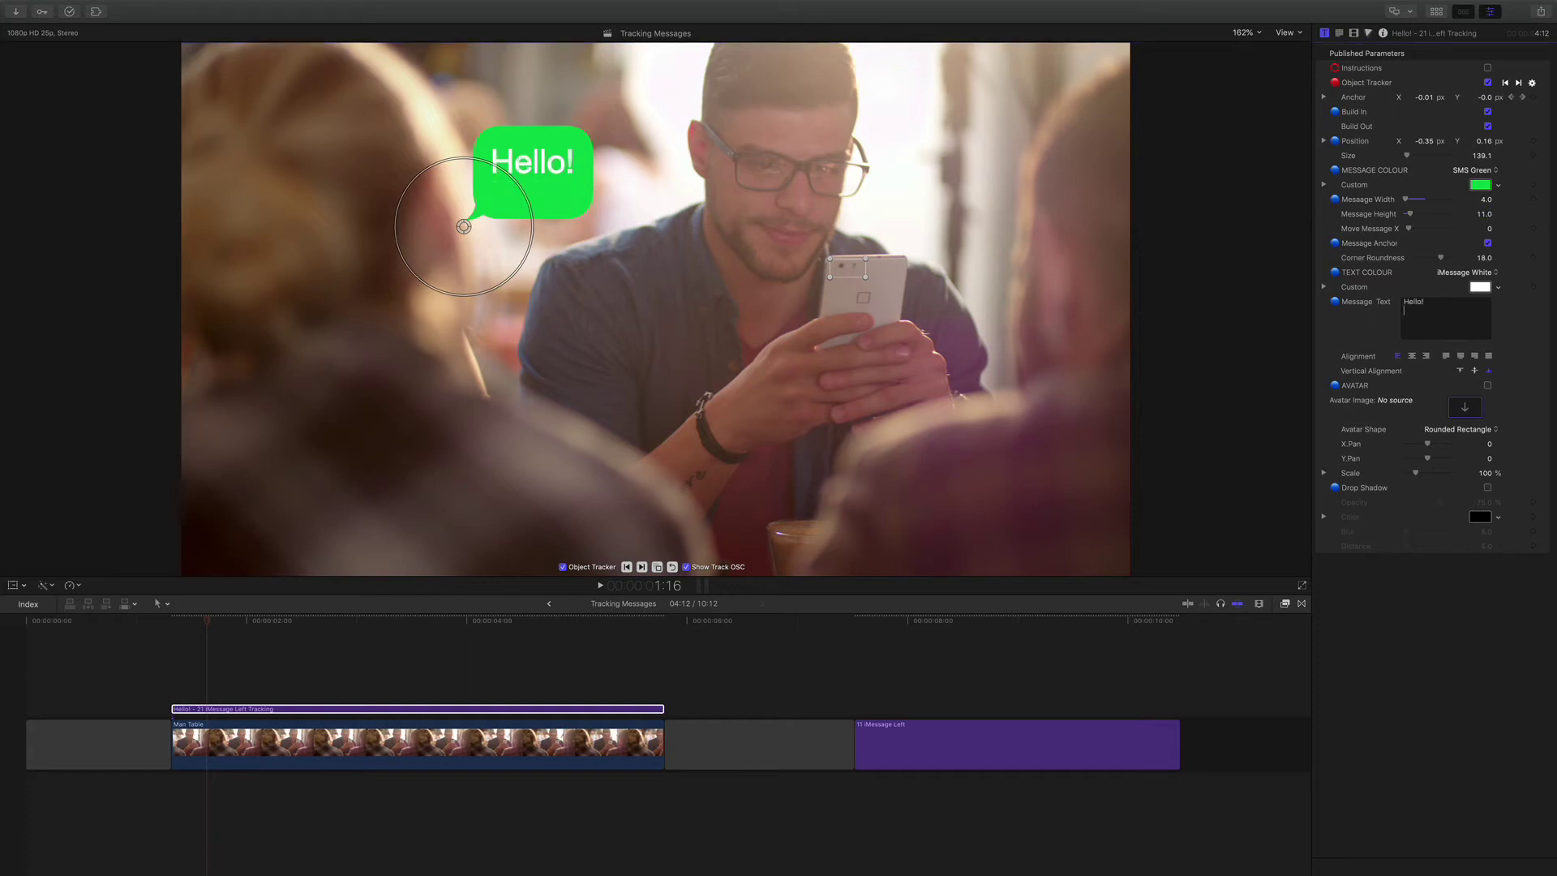
pyautogui.write('World')
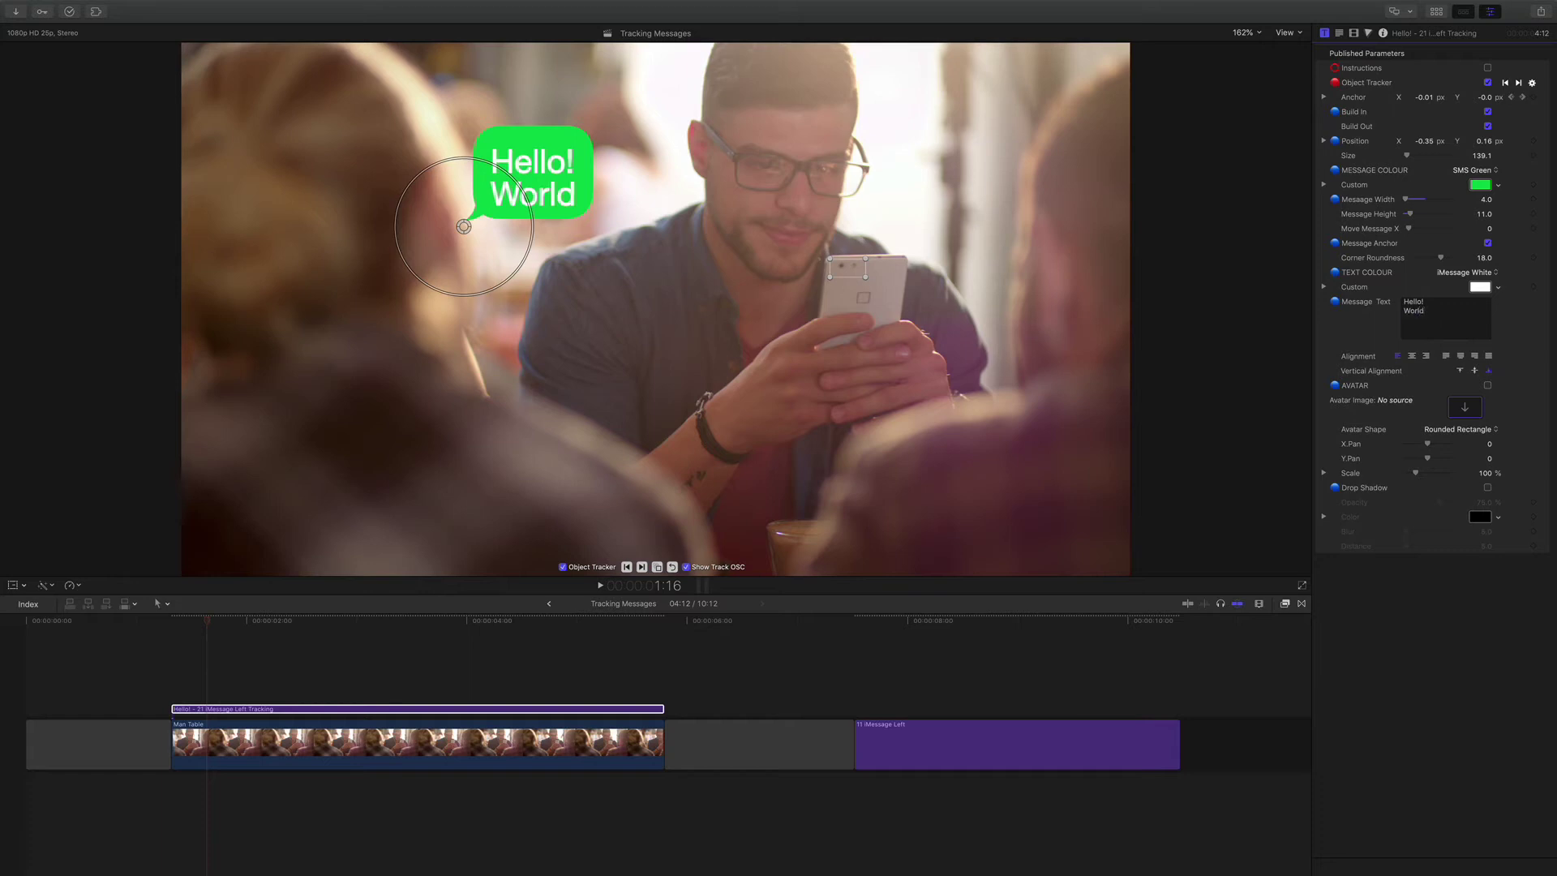
pyautogui.click(1436, 302)
pyautogui.press('BackSpace')
pyautogui.moveTo(1488, 216)
pyautogui.mouseDown()
pyautogui.moveTo(1468, 216)
pyautogui.moveTo(1492, 216)
pyautogui.mouseUp()
pyautogui.click(1488, 243)
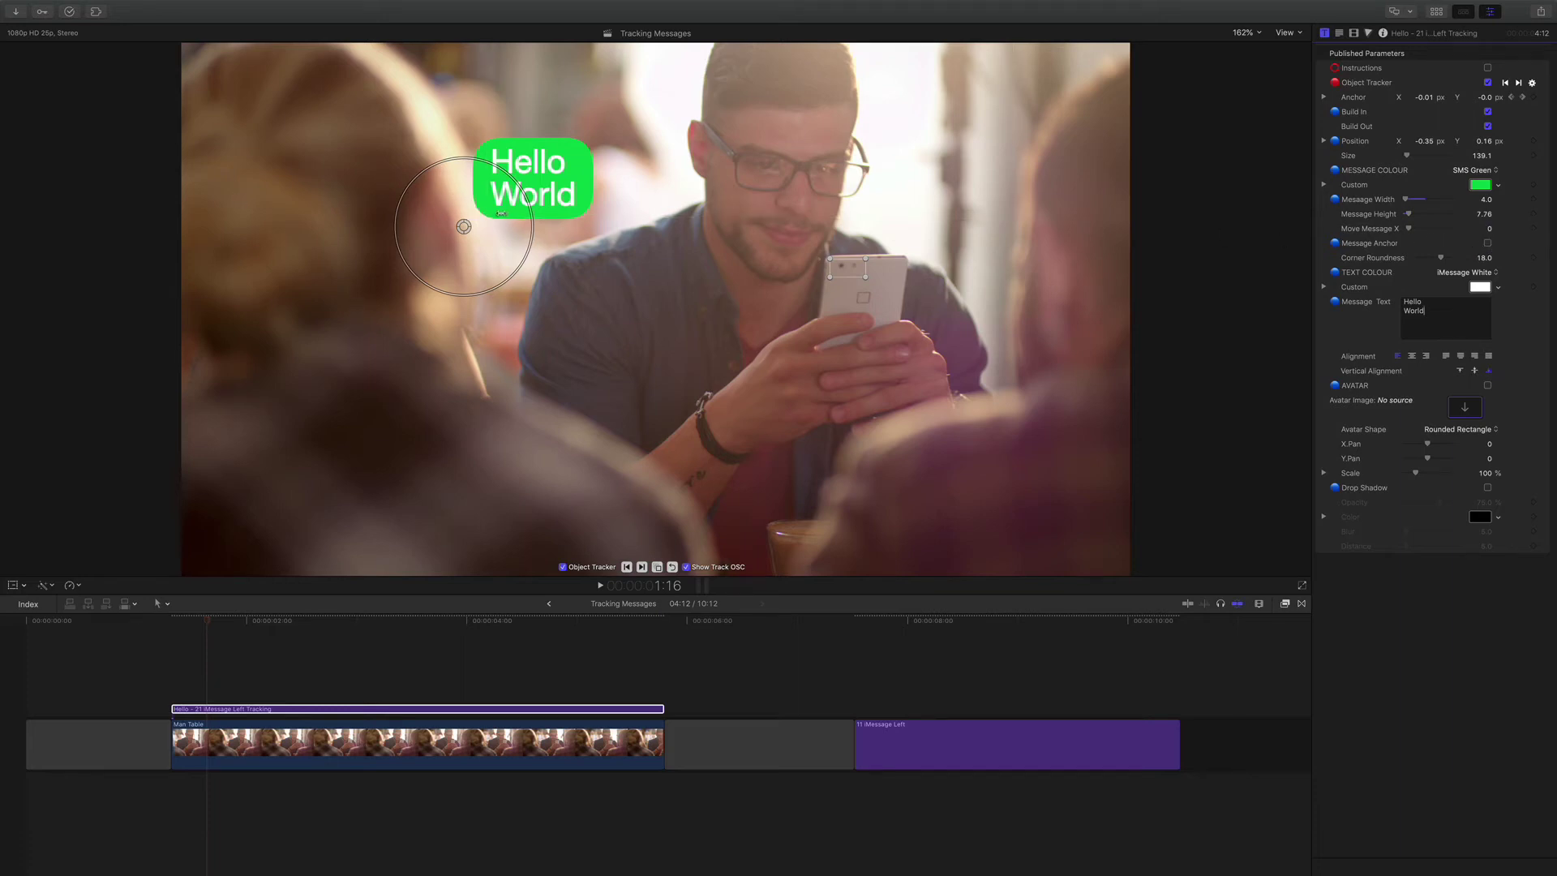
# - Turn Message Anchor back on, set Corner Roundness to 13.0, and keep the colour SMS Green
pyautogui.click(1488, 243)
pyautogui.moveTo(1484, 258); pyautogui.dragTo(1466, 258)
pyautogui.write('5')
pyautogui.press('Return')
pyautogui.moveTo(1484, 257); pyautogui.dragTo(1483, 258)
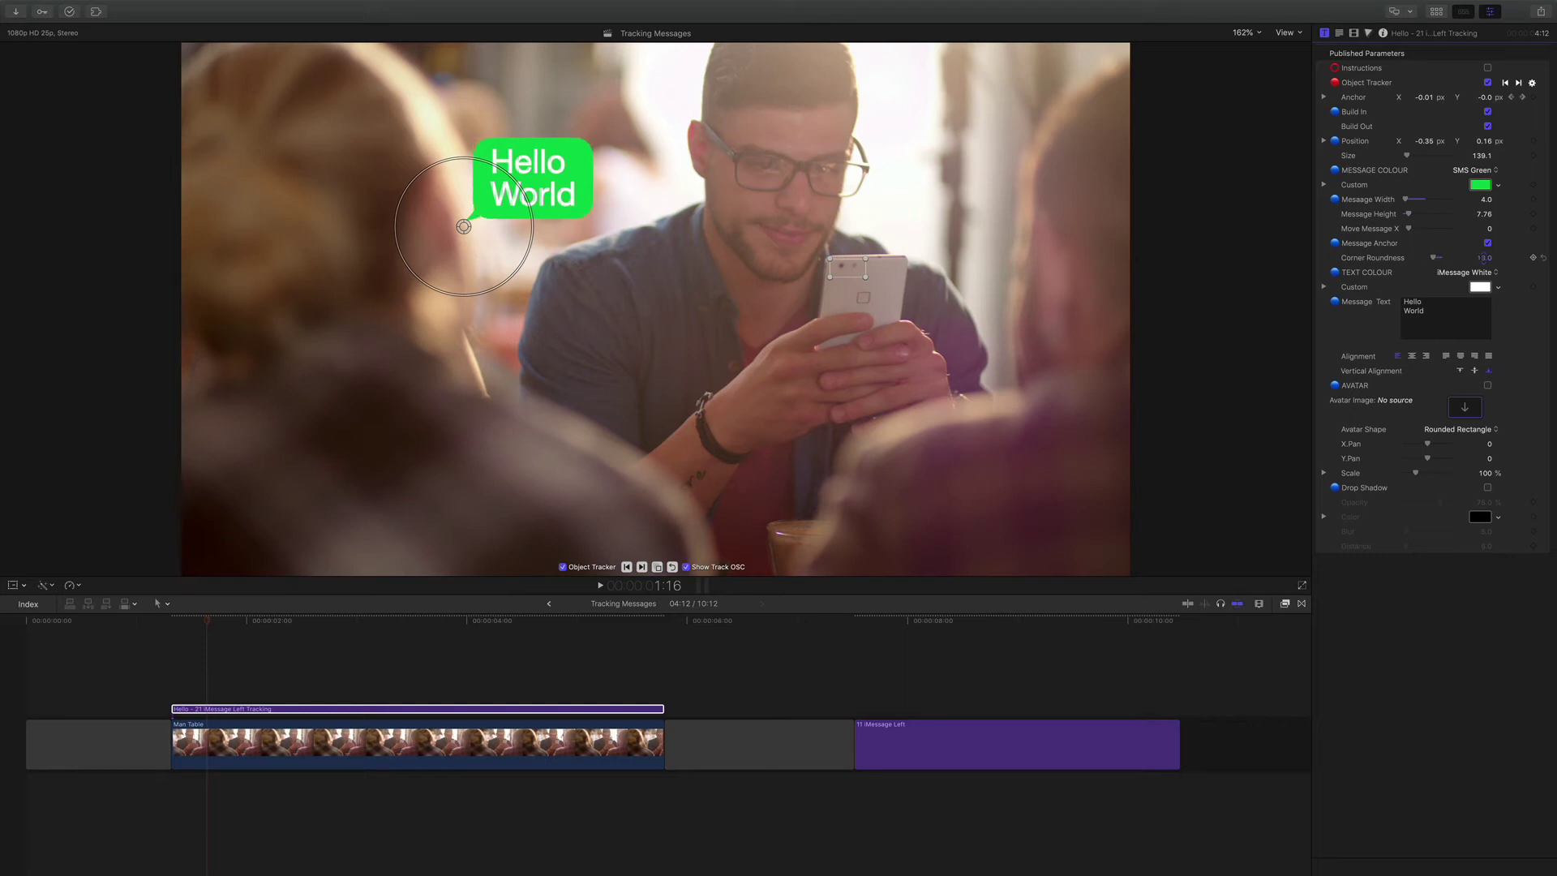
pyautogui.click(1472, 170)
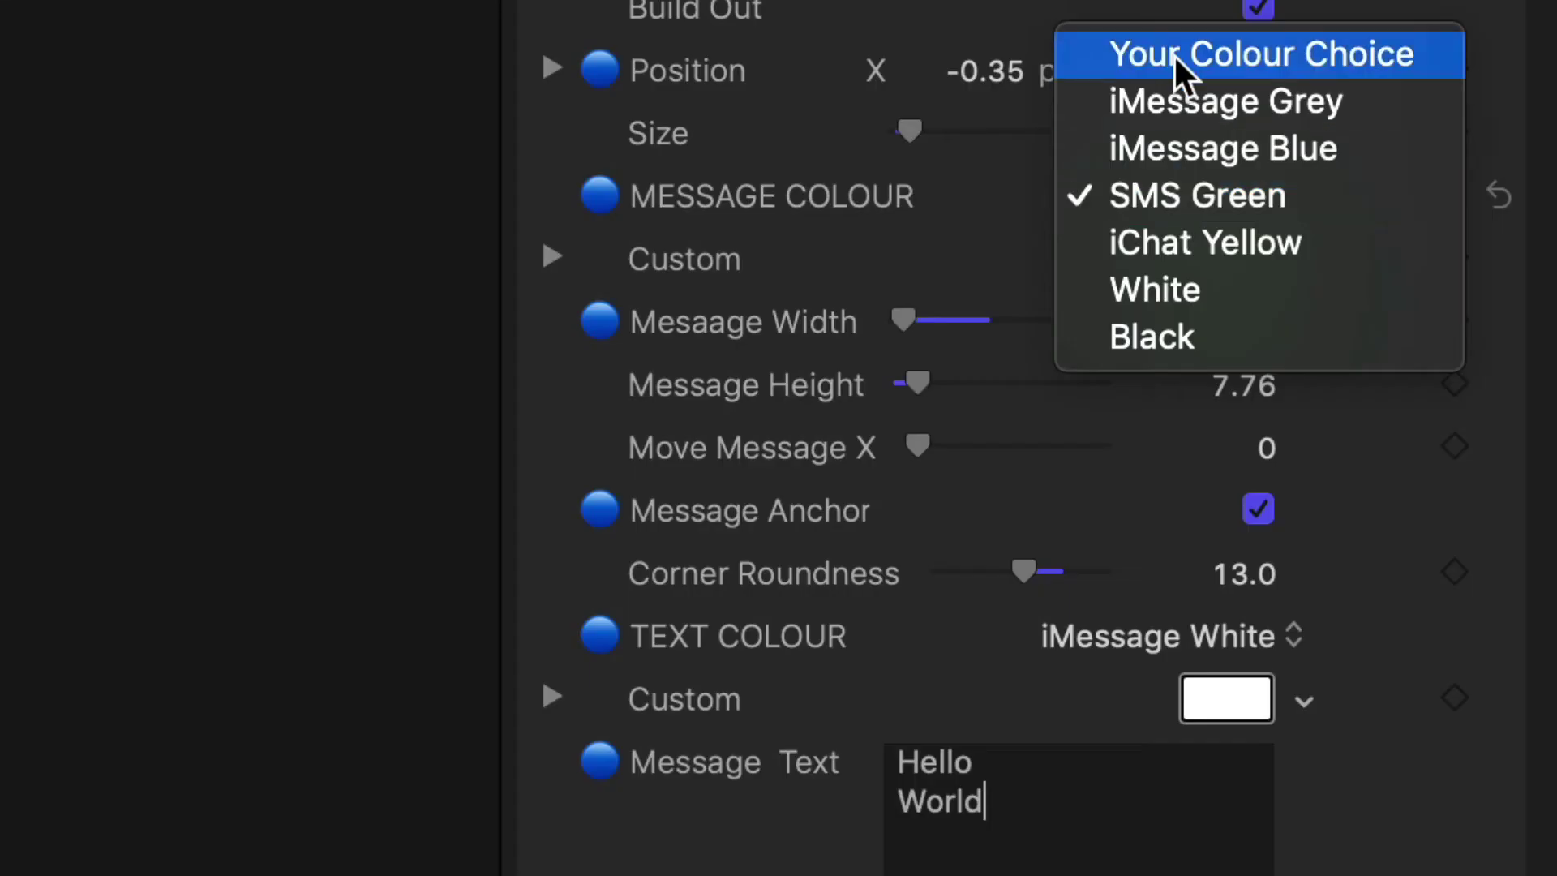
pyautogui.click(1174, 191)
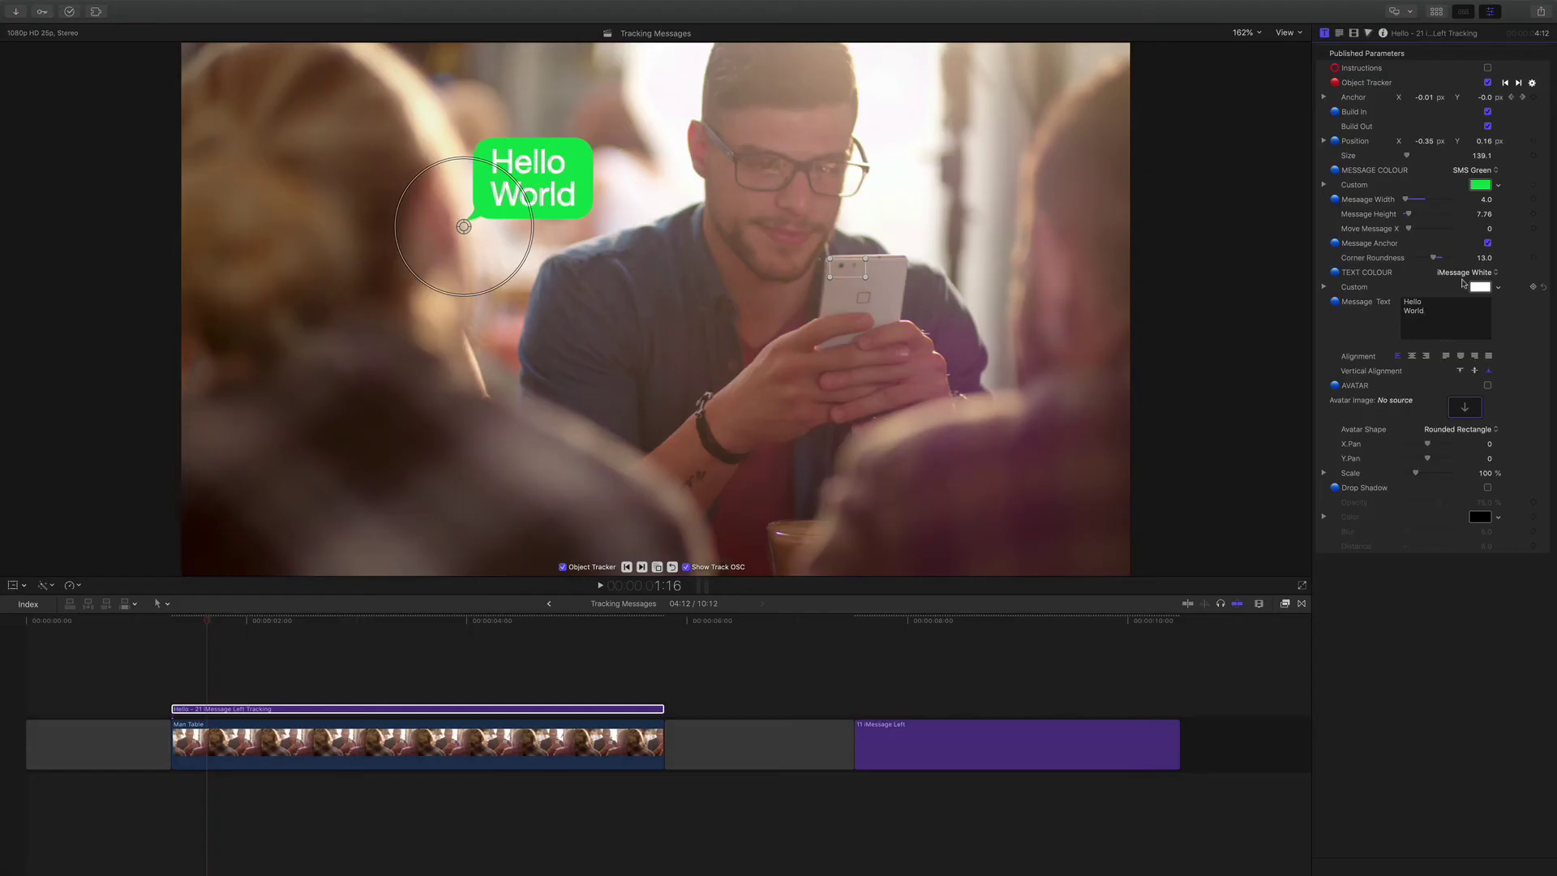
# - Enable AVATAR and apply the woman-smiling clip from the Browser as the Avatar Image
pyautogui.click(1487, 385)
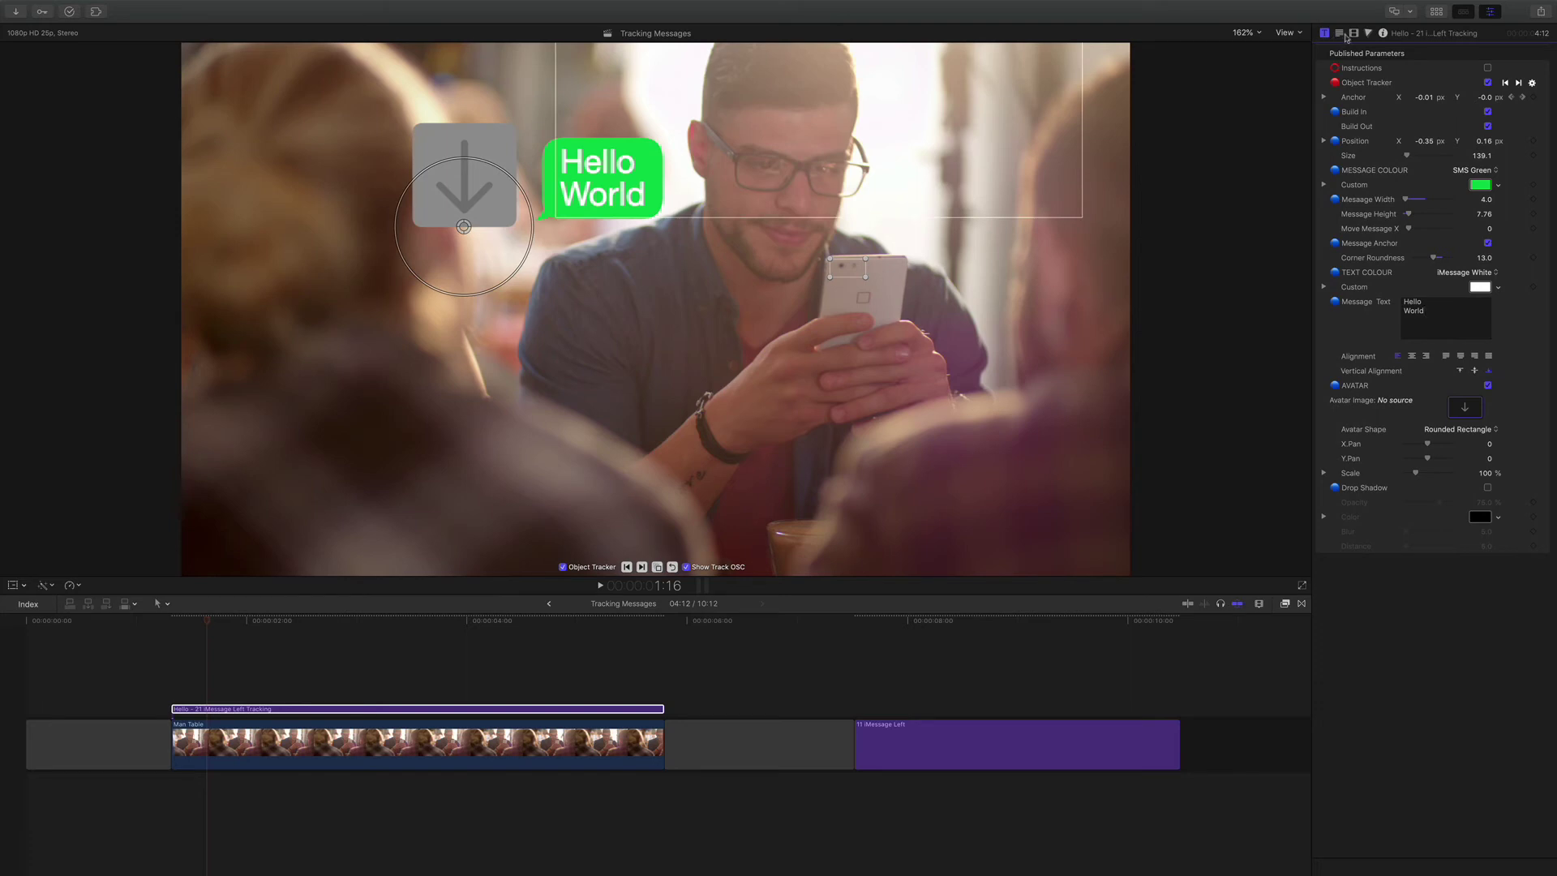
pyautogui.click(1437, 12)
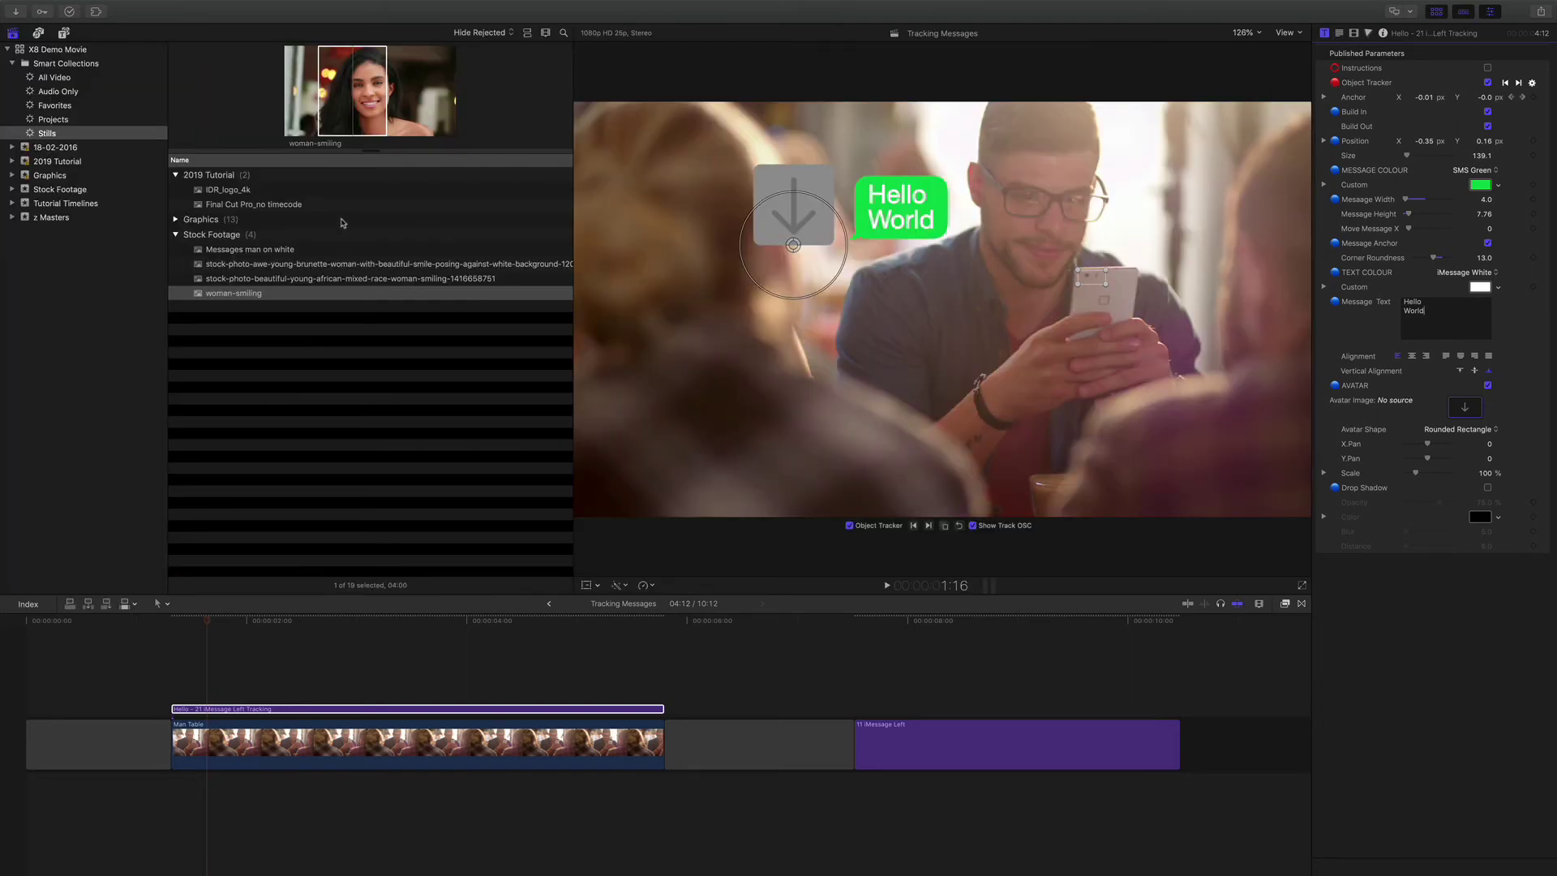
pyautogui.click(1466, 409)
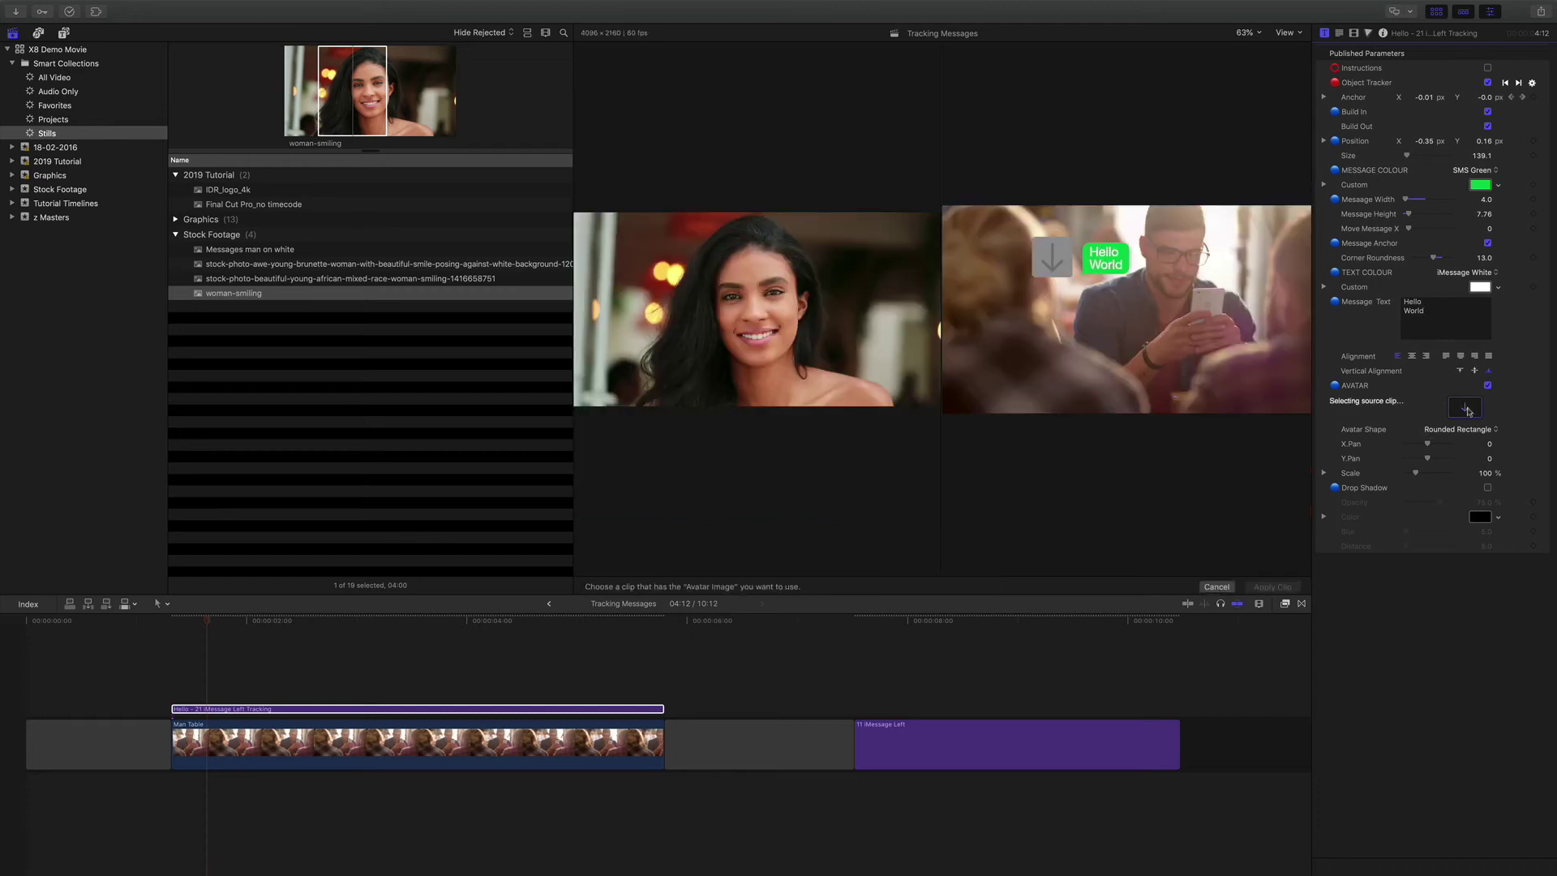
pyautogui.click(327, 97)
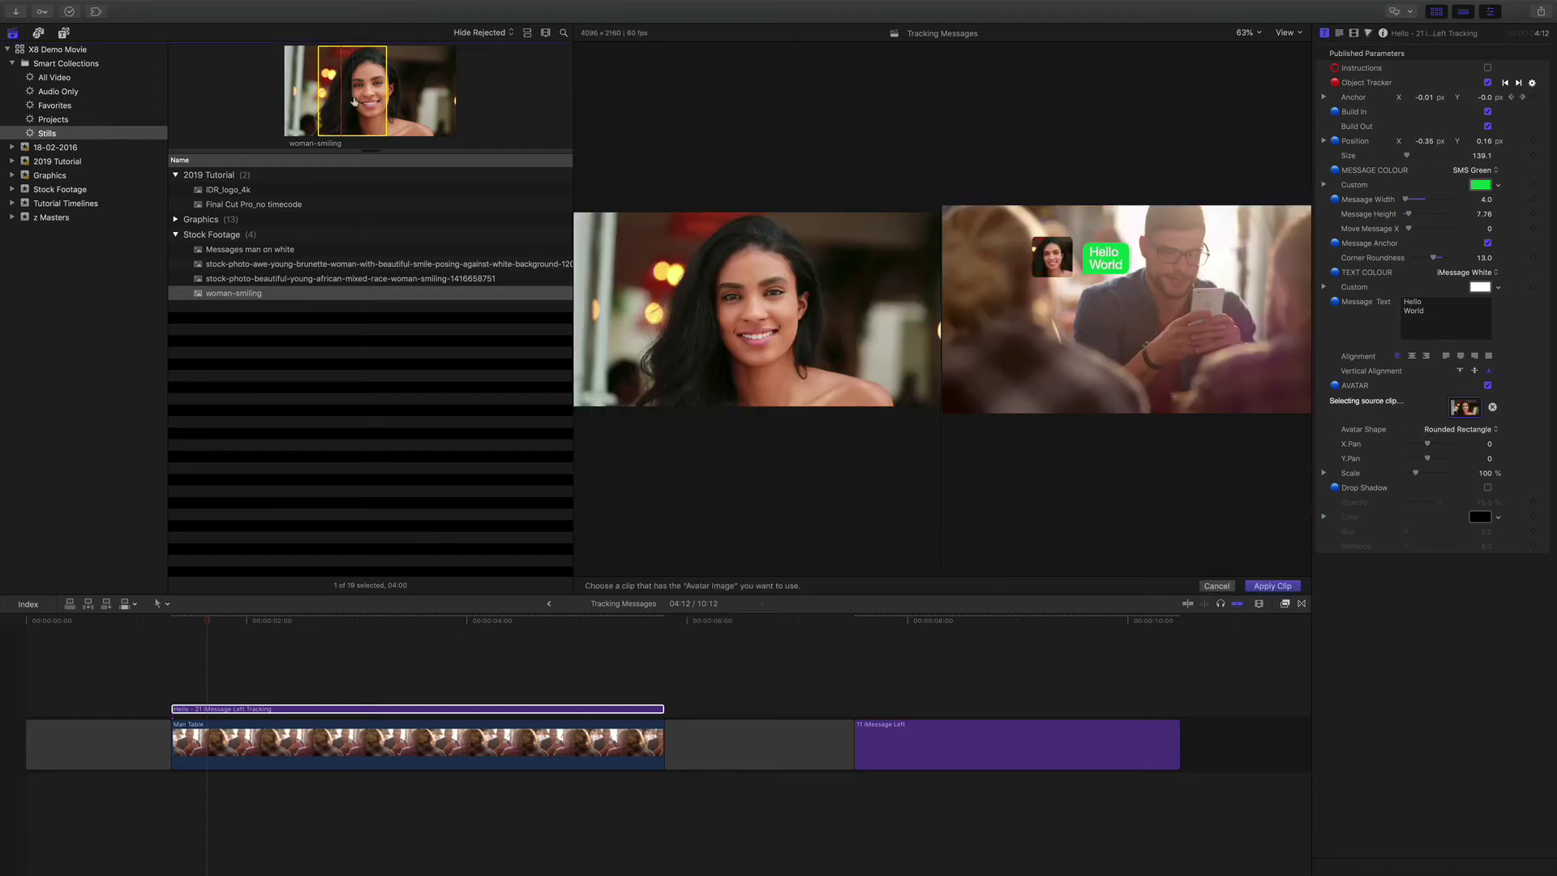
pyautogui.click(1286, 586)
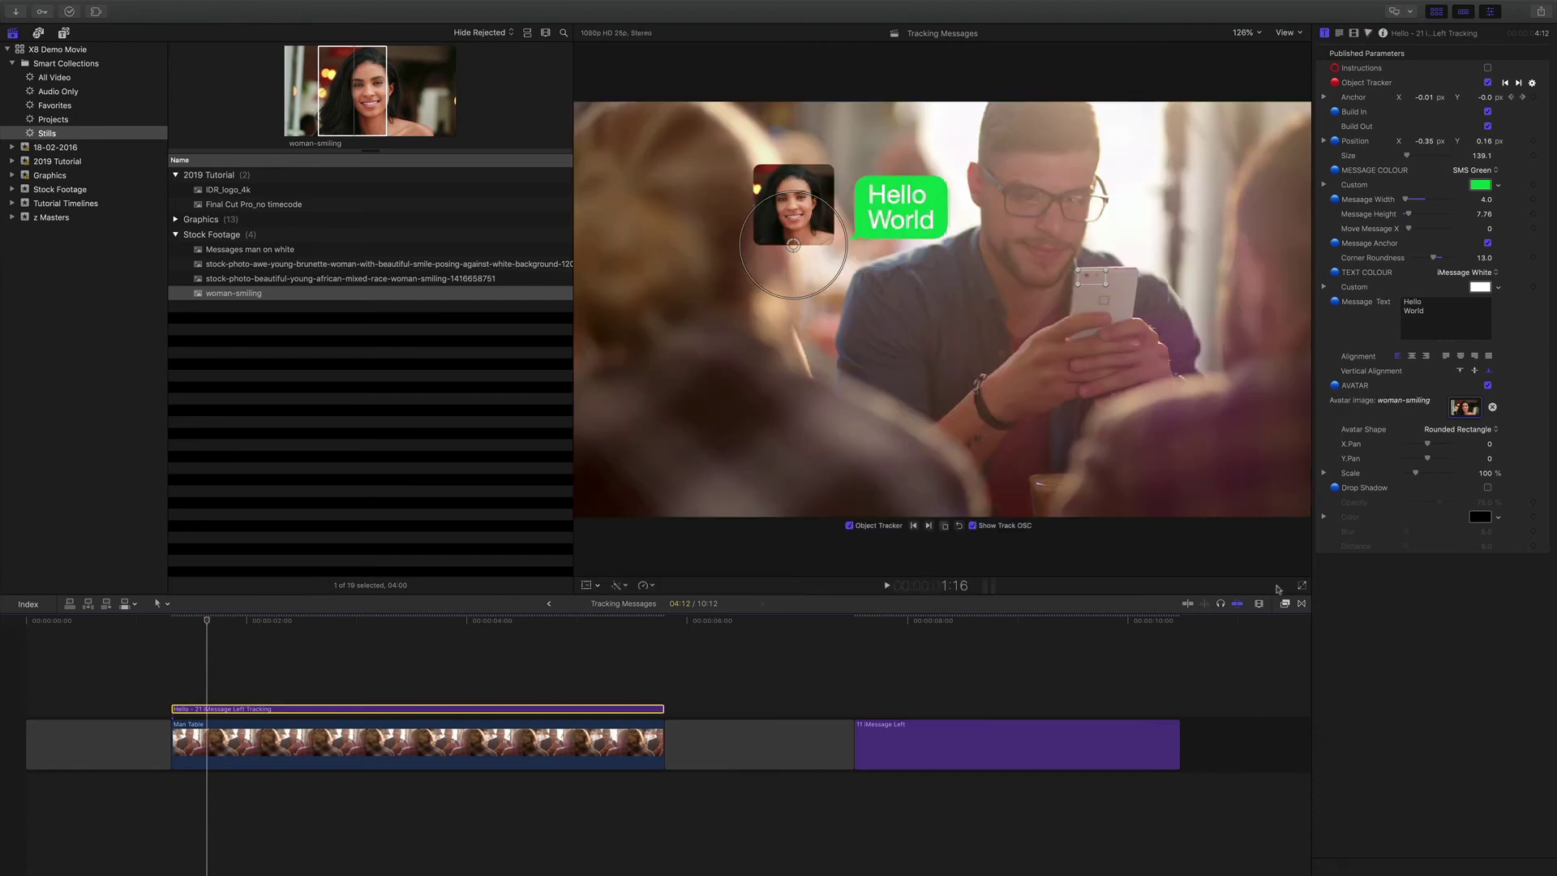
pyautogui.click(1434, 14)
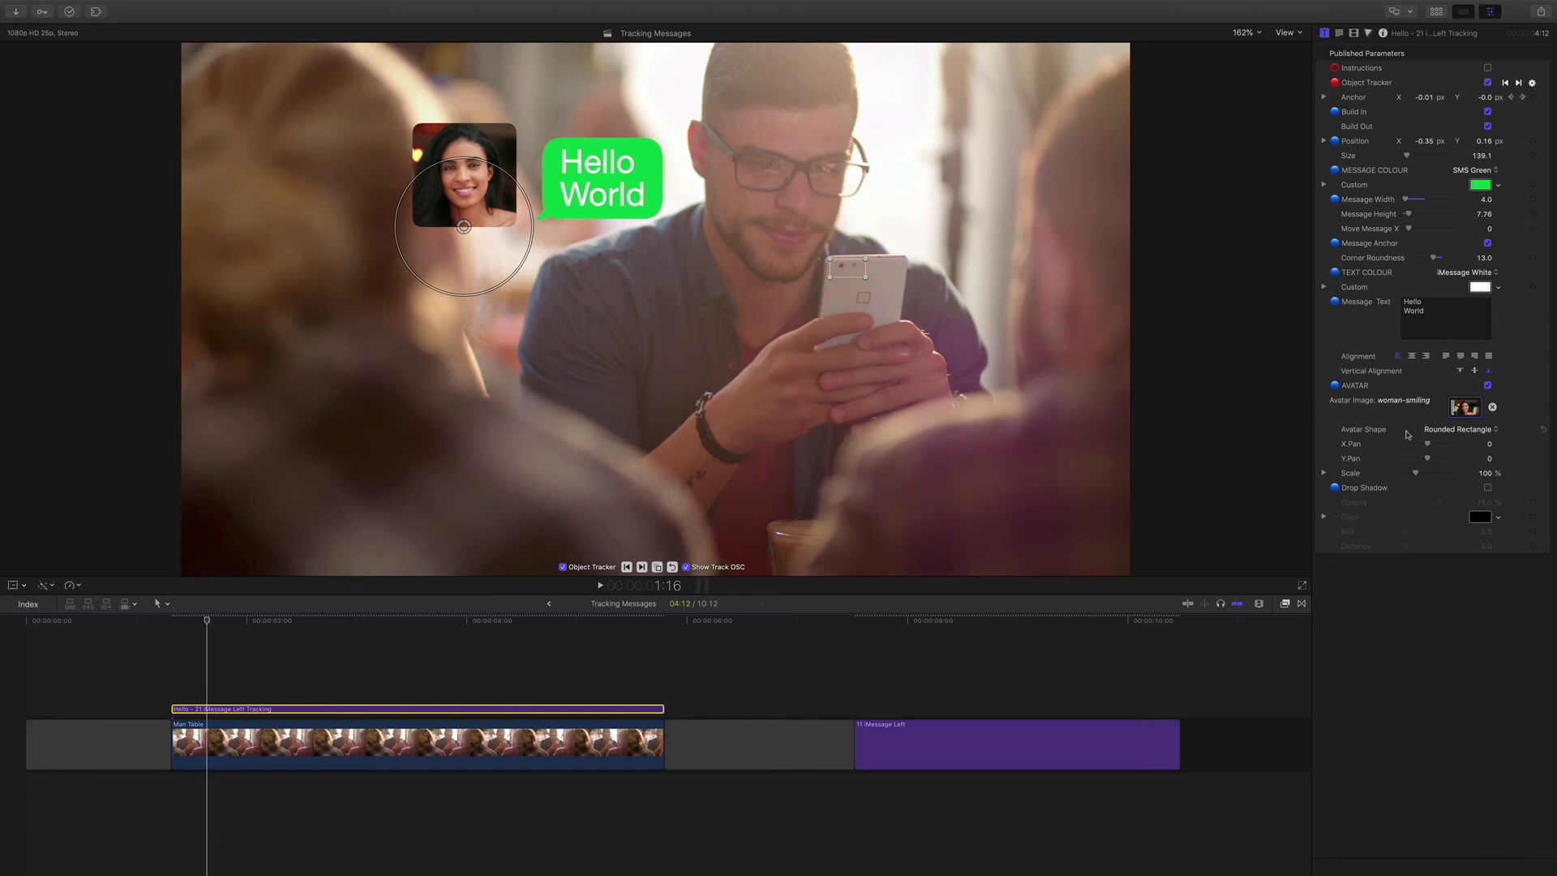
# - Scale the avatar photo to 133% and nudge the avatar and bubble into position
pyautogui.moveTo(1486, 475); pyautogui.dragTo(1495, 445)
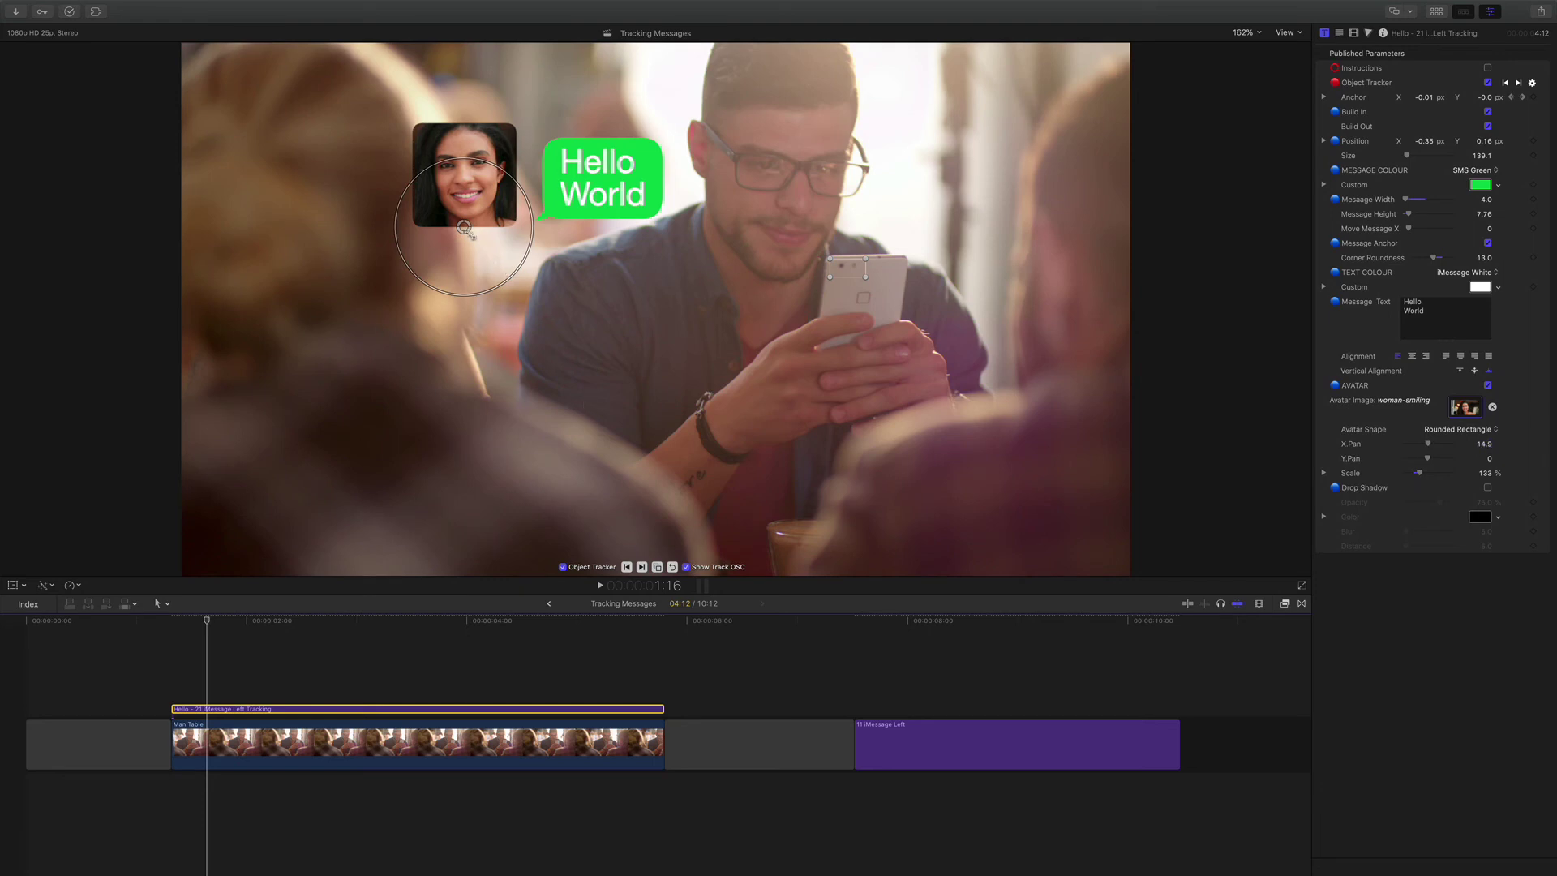
pyautogui.moveTo(465, 228); pyautogui.dragTo(463, 231)
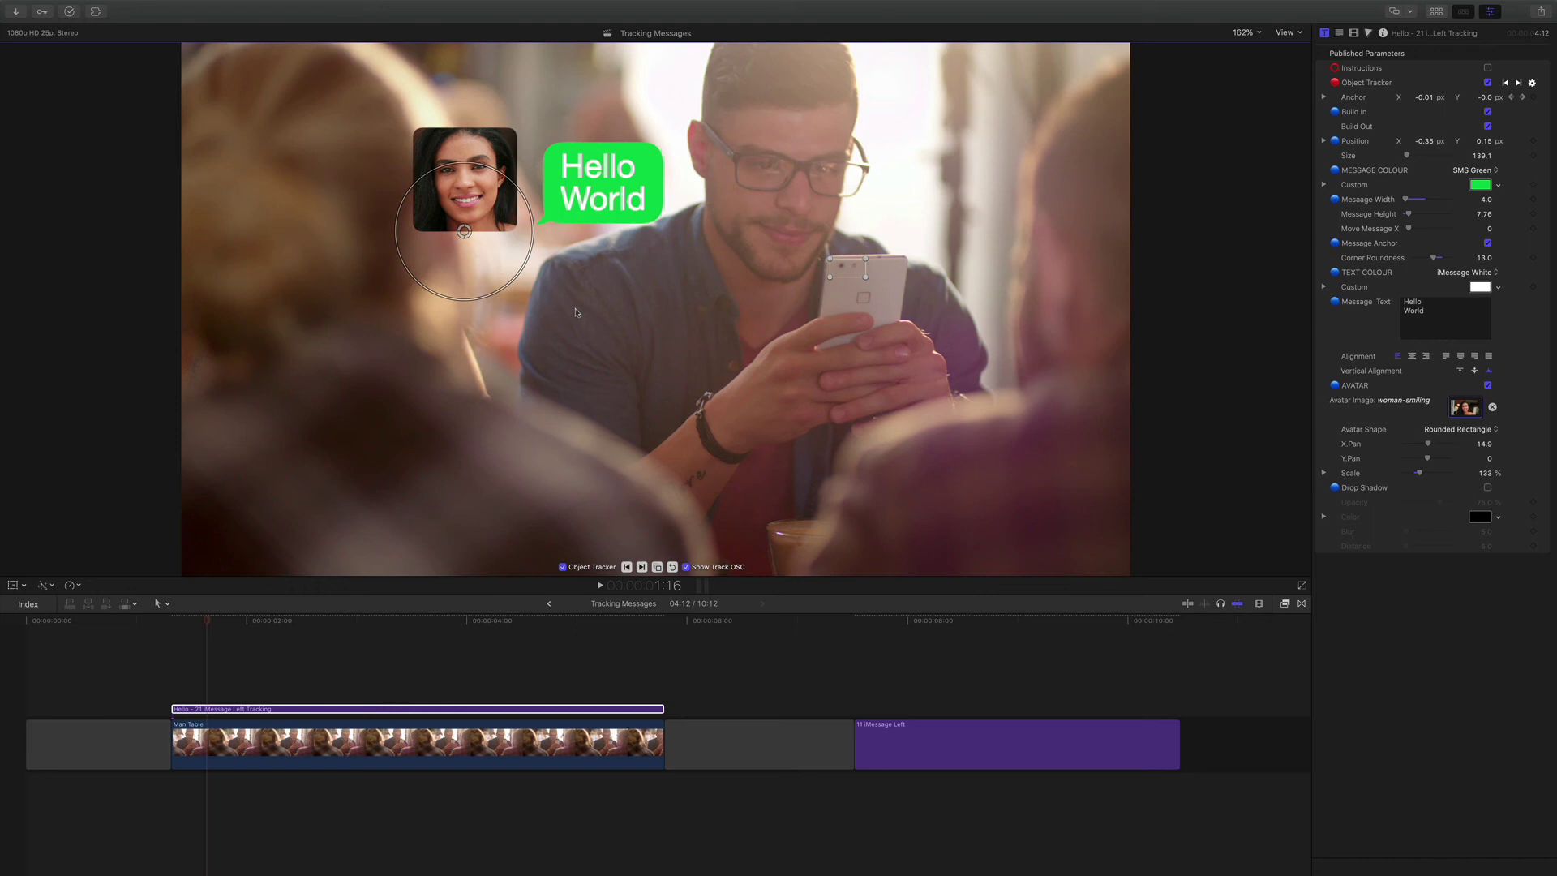
pyautogui.moveTo(466, 234); pyautogui.dragTo(463, 233)
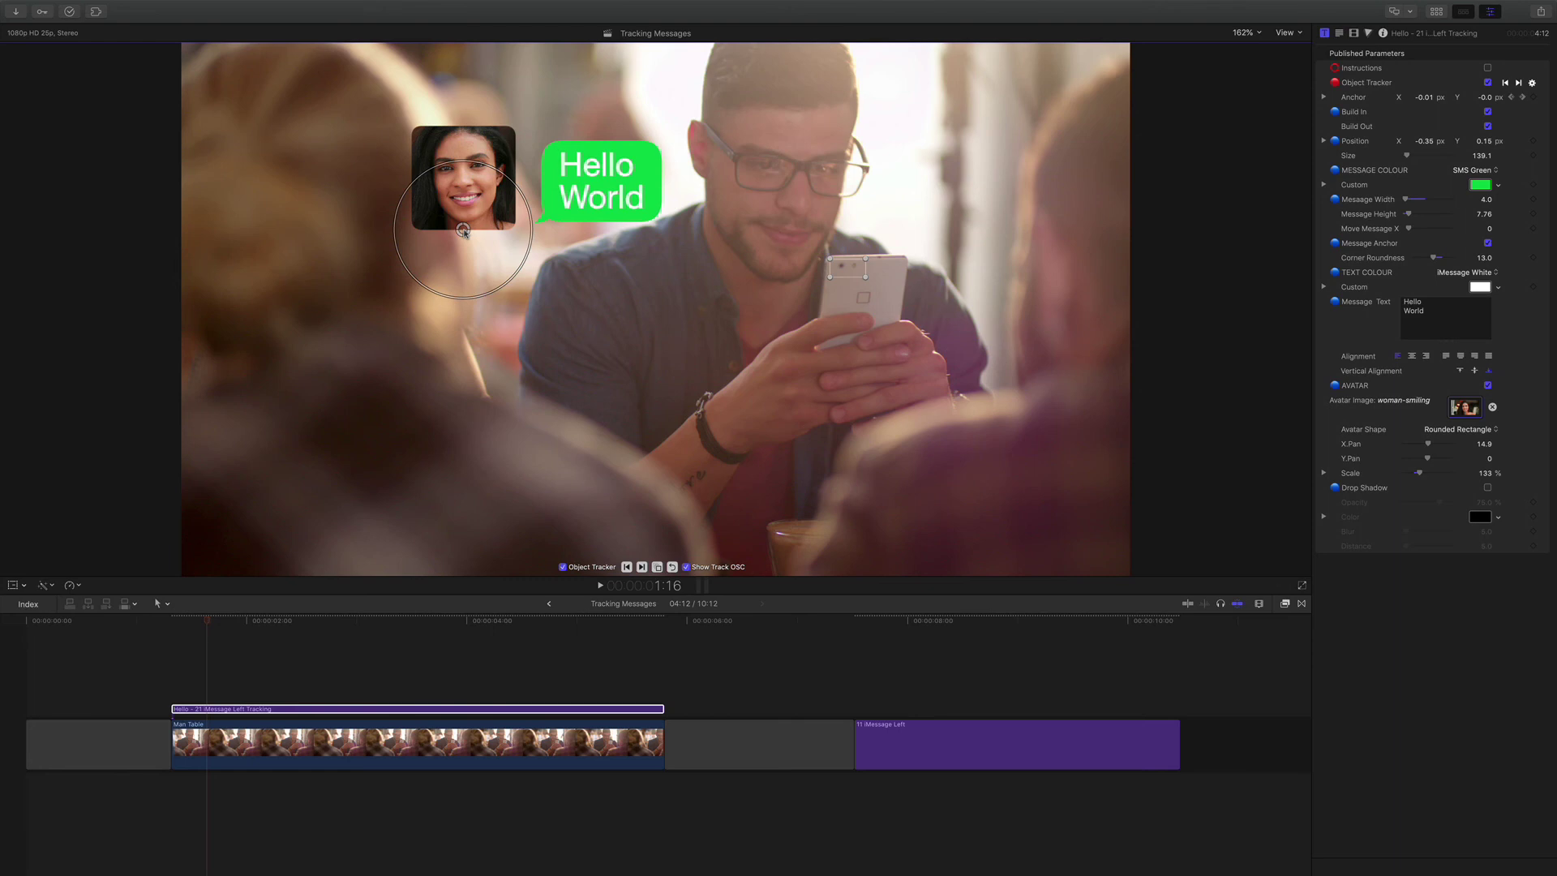
# - Move the avatar and bubble left to Position X -0.4, Y 0.13, then play from the clip start
pyautogui.moveTo(462, 229); pyautogui.dragTo(437, 237)
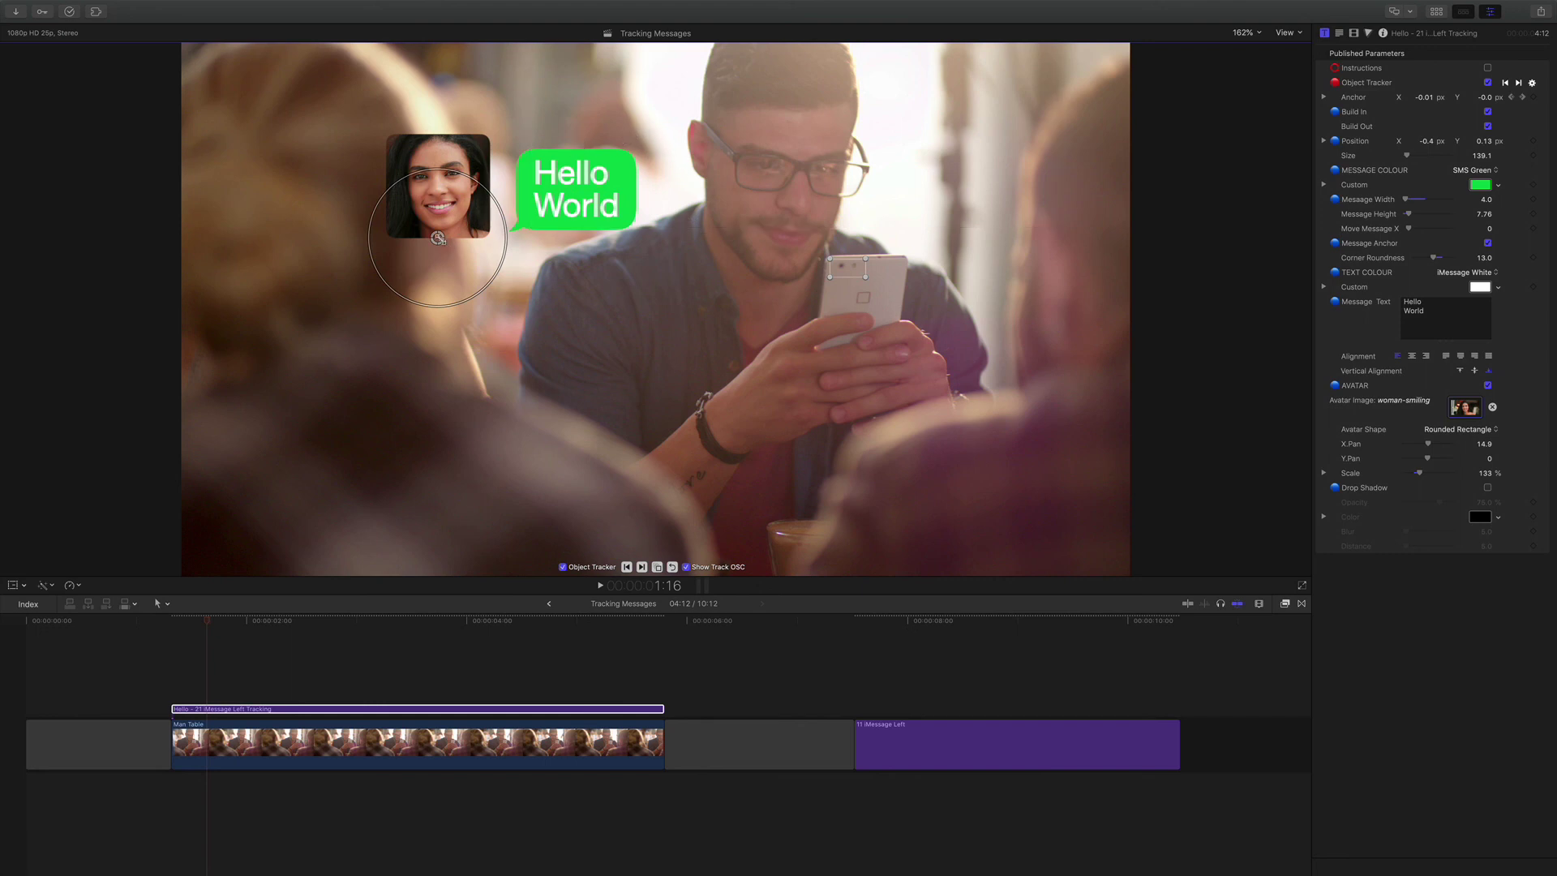
pyautogui.moveTo(438, 237); pyautogui.dragTo(436, 243)
pyautogui.click(173, 621)
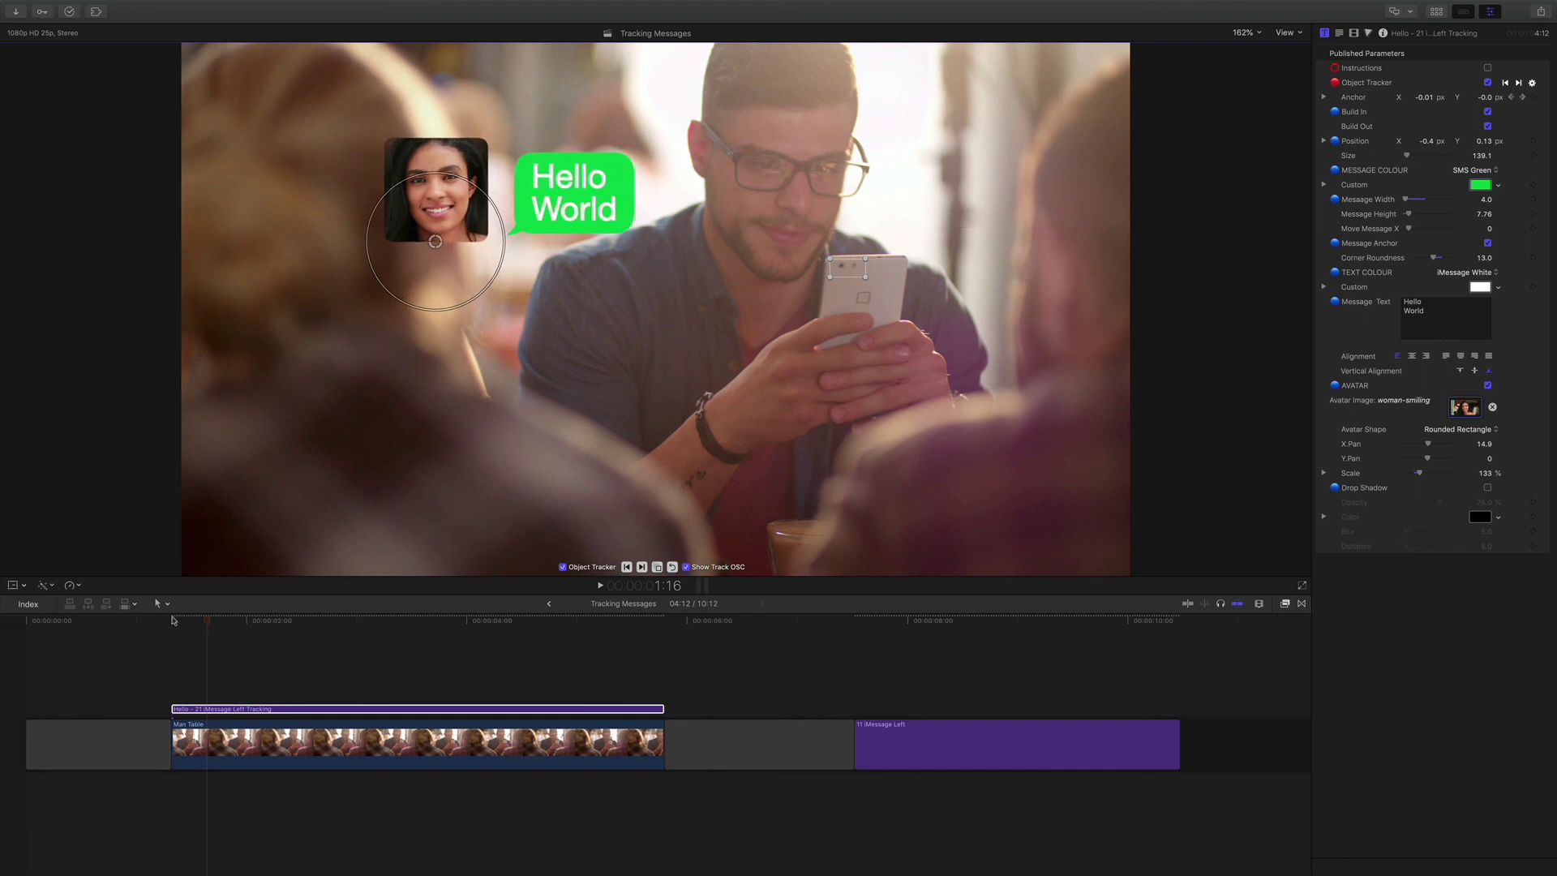
pyautogui.press('space')
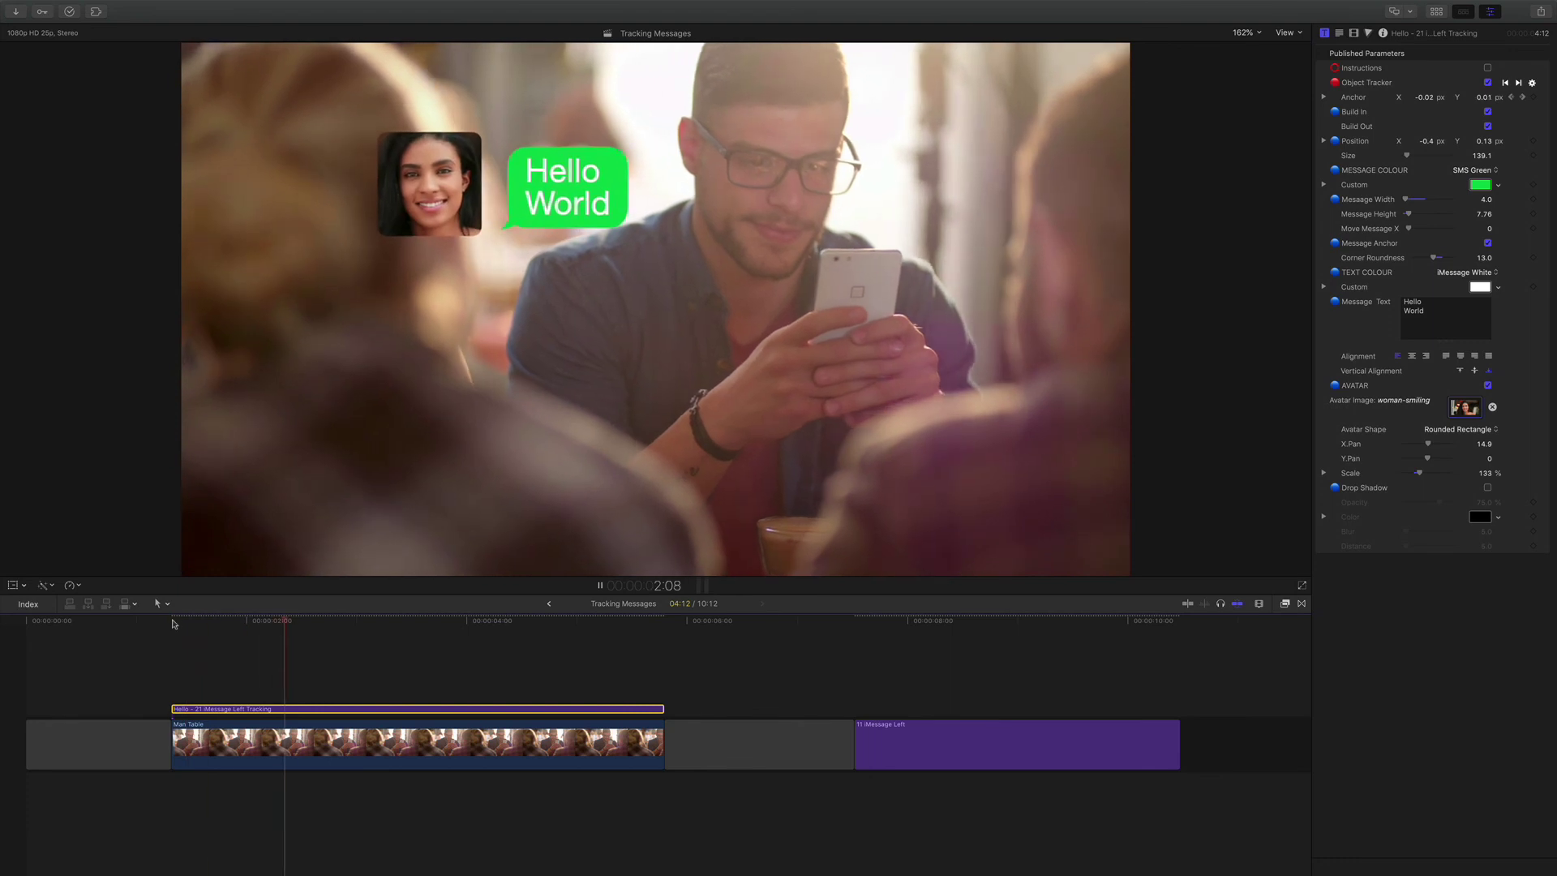